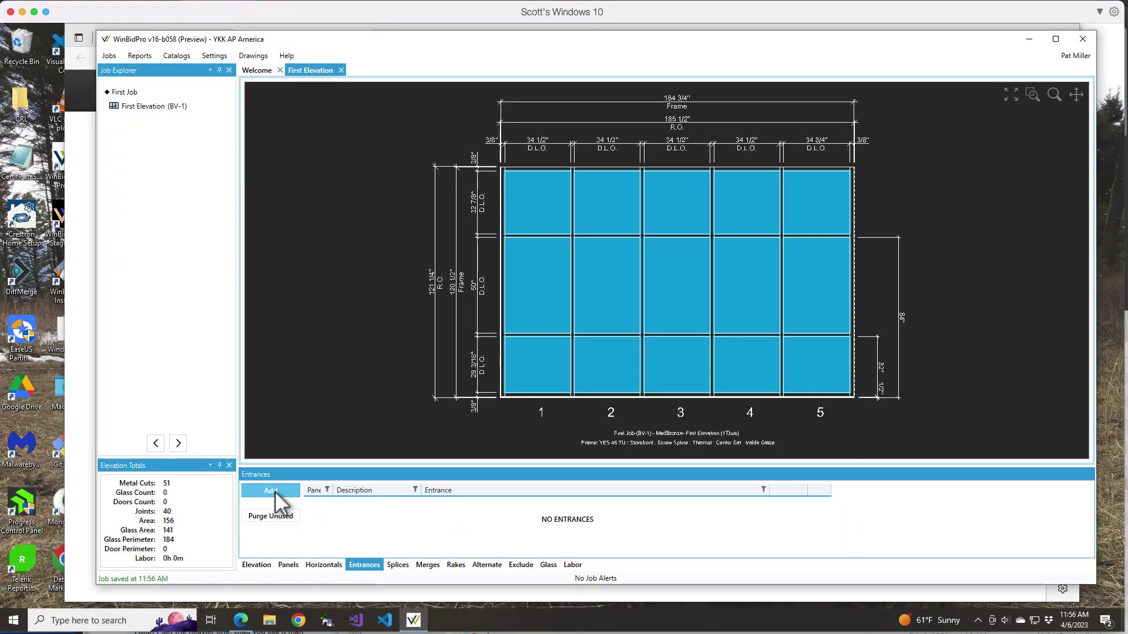
Step: Start a new entrance on the elevation spanning panels 2 through 4
left_click(271, 491)
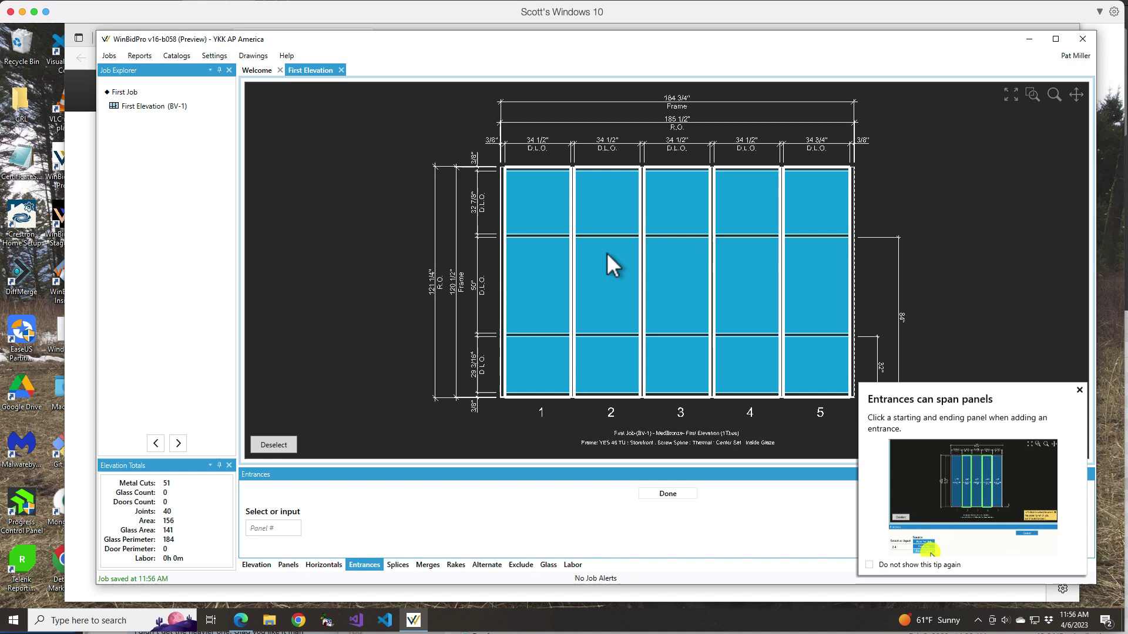
left_click(600, 275)
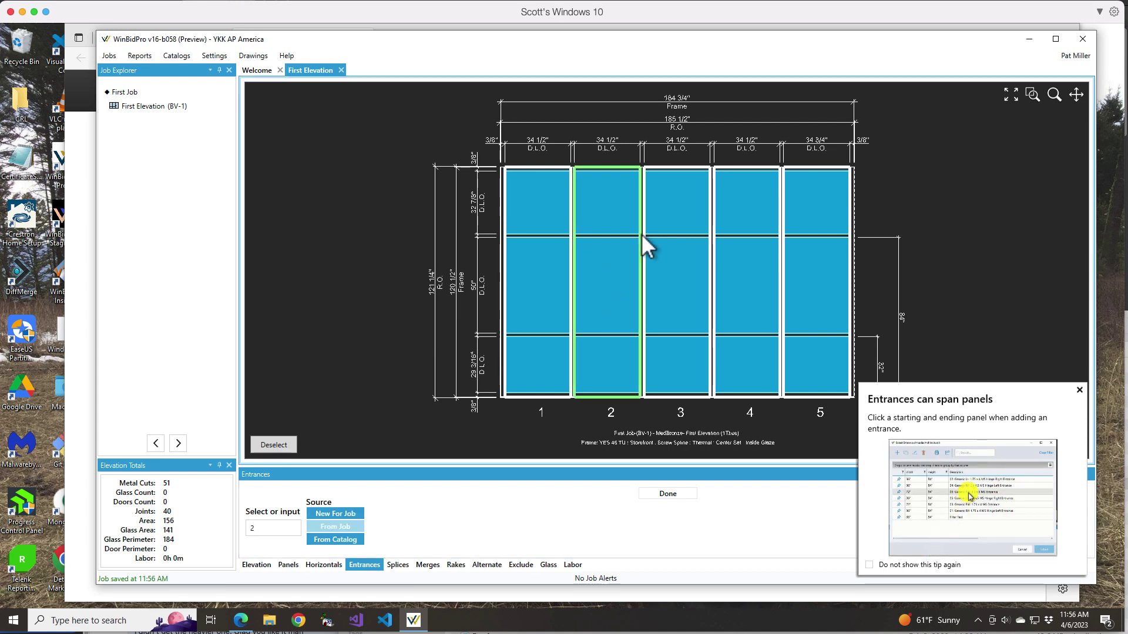
left_click(751, 267)
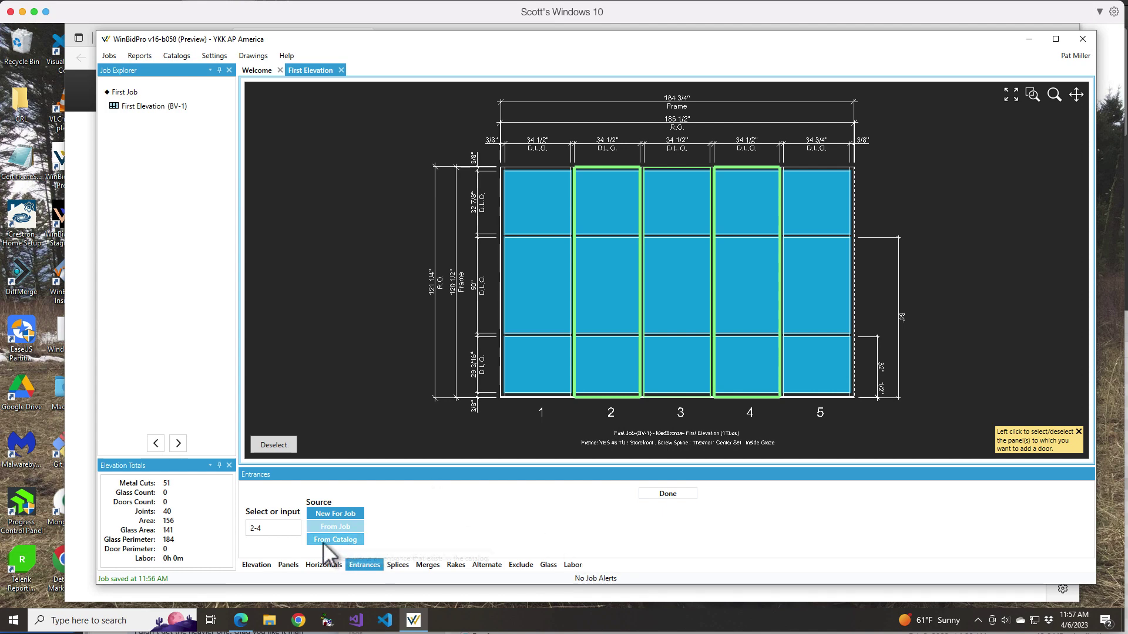
Step: Search the catalog for 'medium', filter to Pair and Transom frames, and choose YES 45 FS 90-138 FT-P
left_click(357, 538)
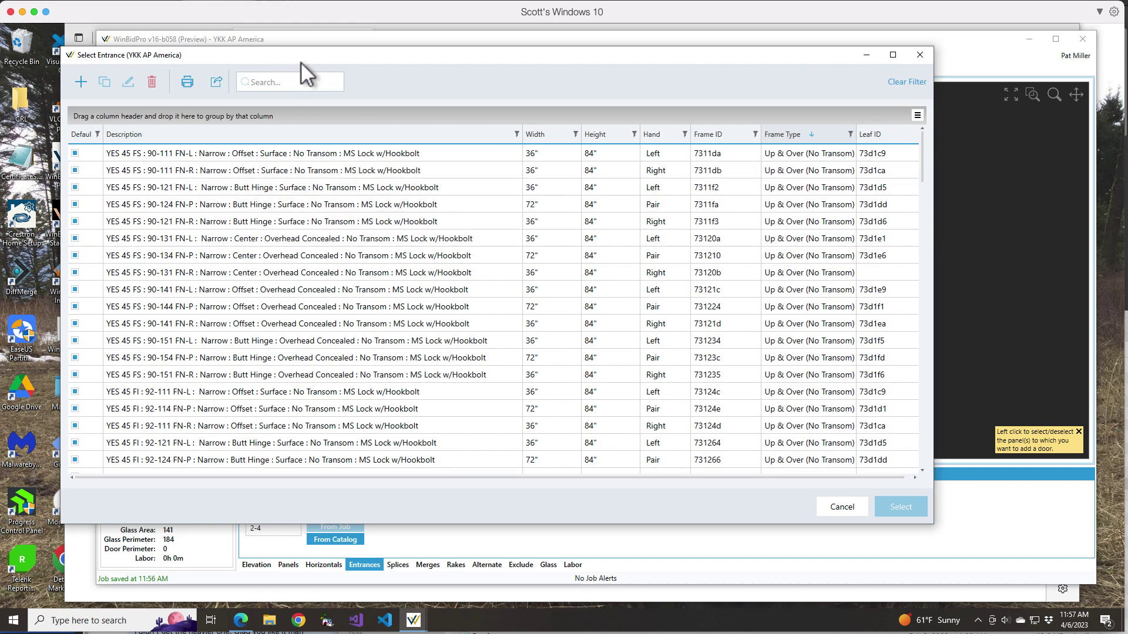
left_click(290, 82)
type("medium")
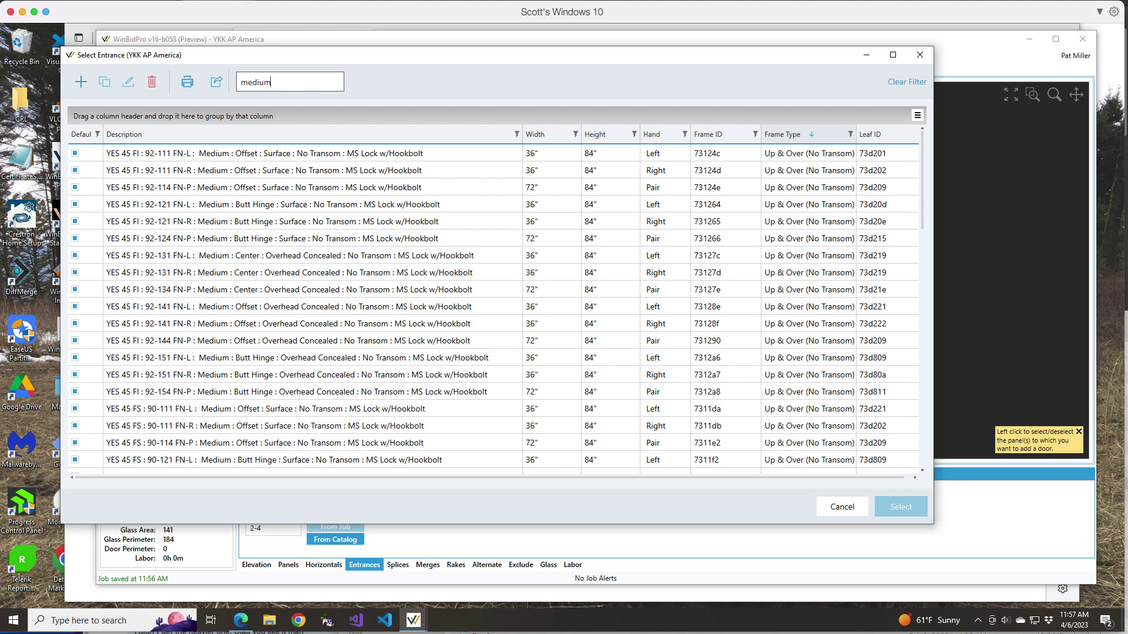
left_click(684, 134)
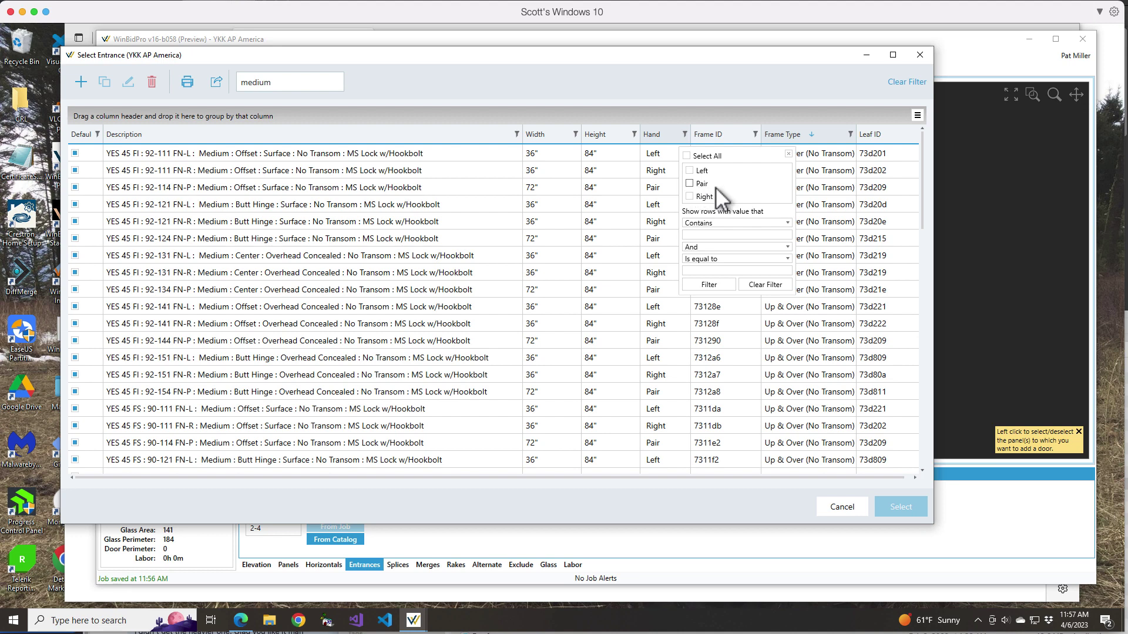
left_click(715, 185)
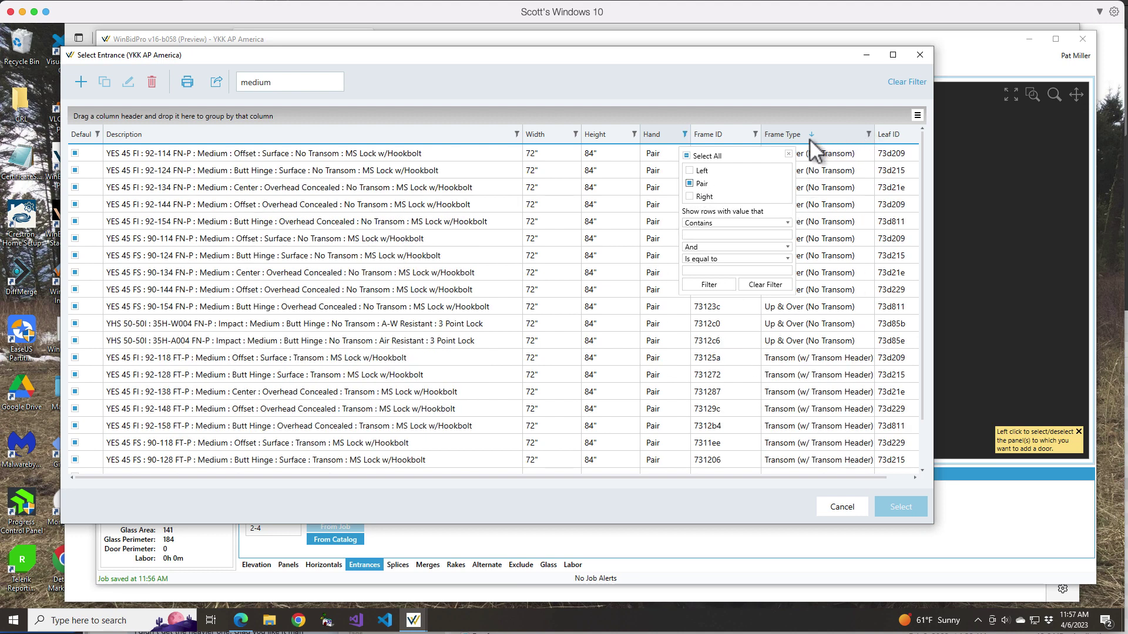
left_click(868, 133)
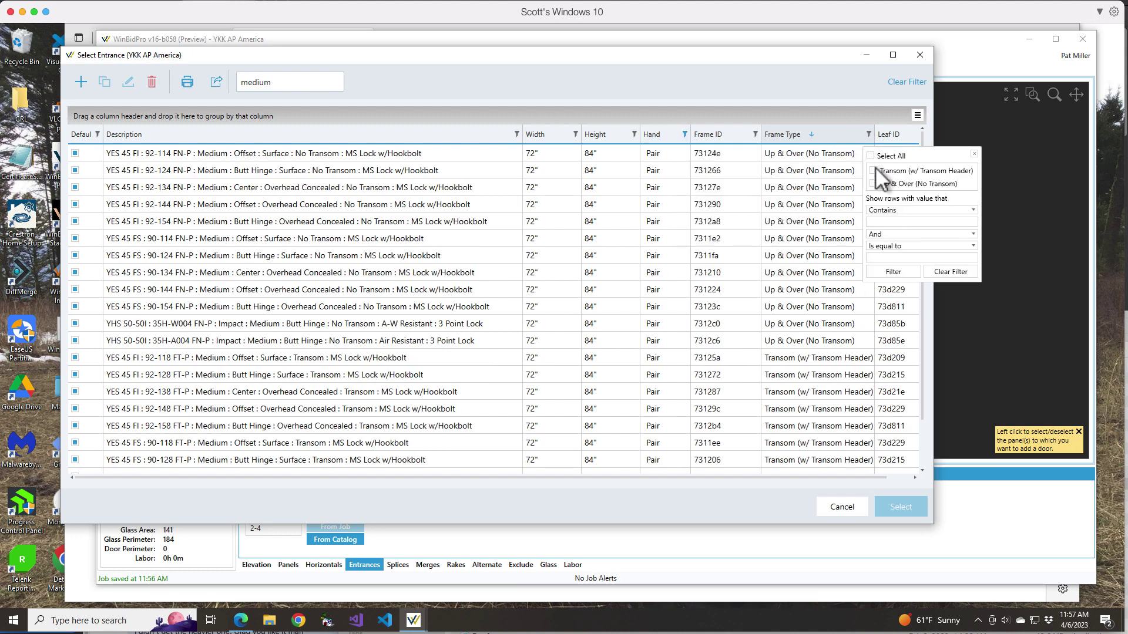
left_click(873, 171)
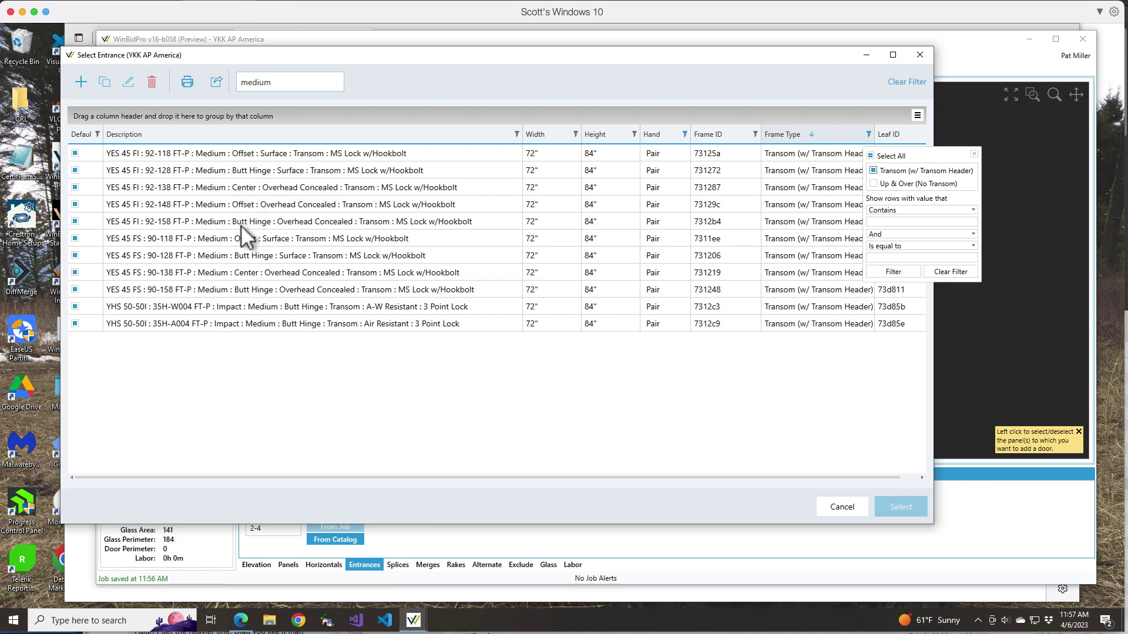
left_click(245, 272)
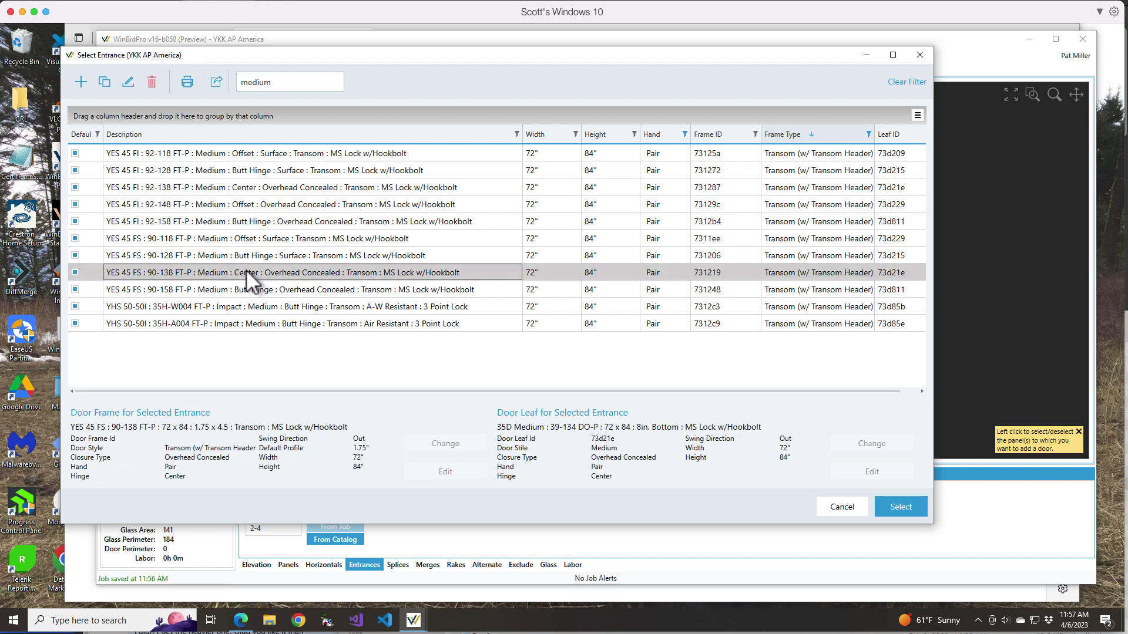
Step: Place the YES 45 FS 90-138 FT-P entrance on panels 2–4, save, and review its door frame
left_click(900, 507)
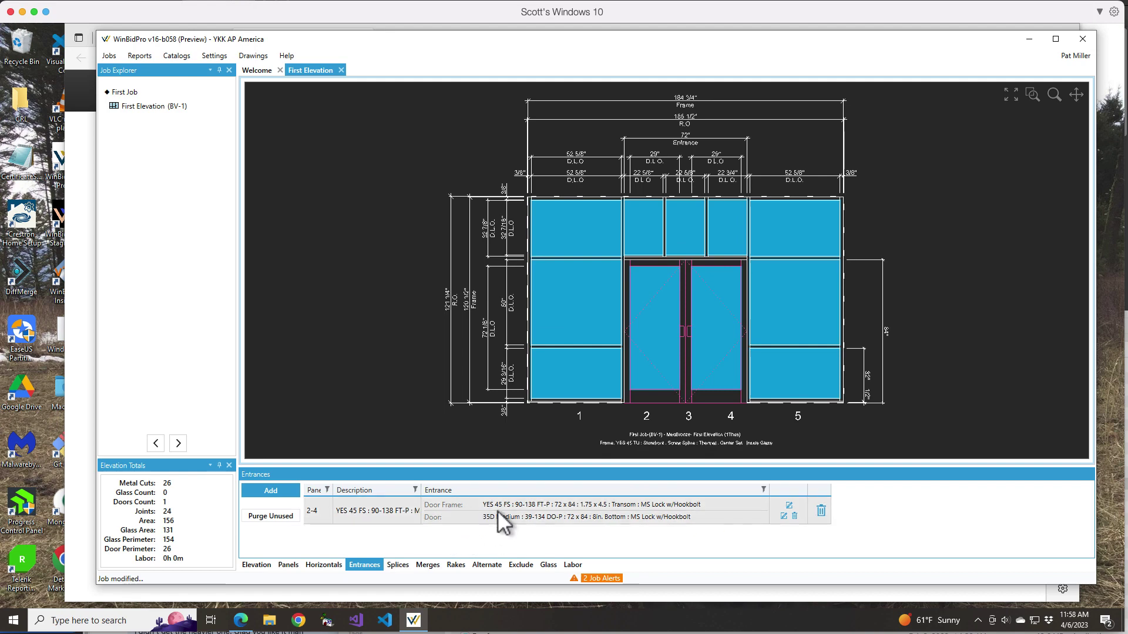
key("ctrl+s")
left_click(789, 505)
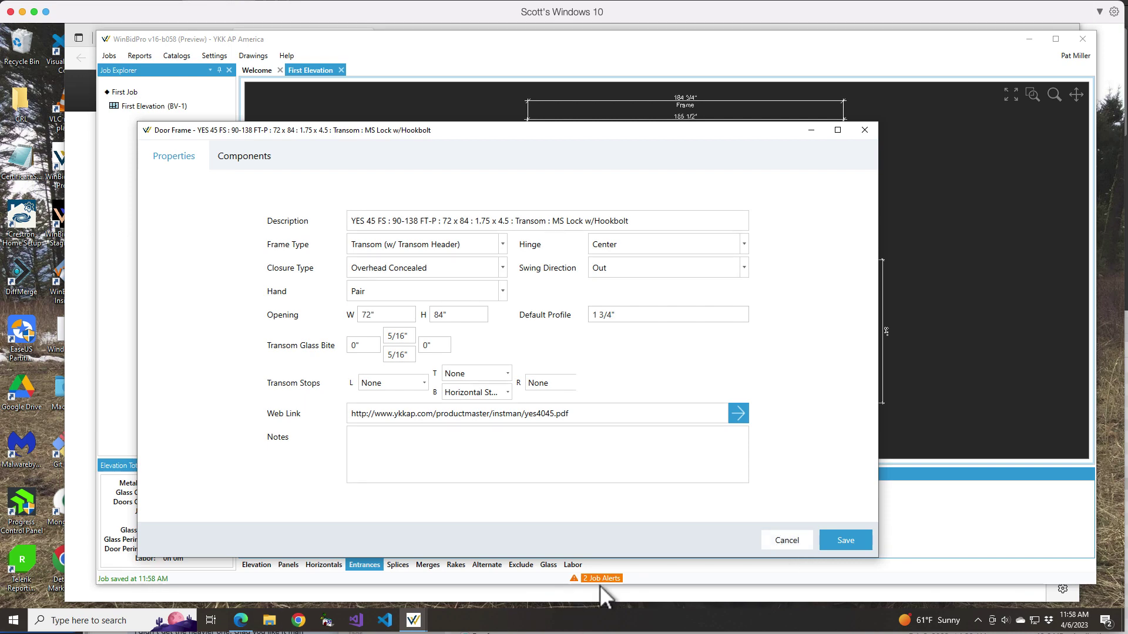
left_click(788, 538)
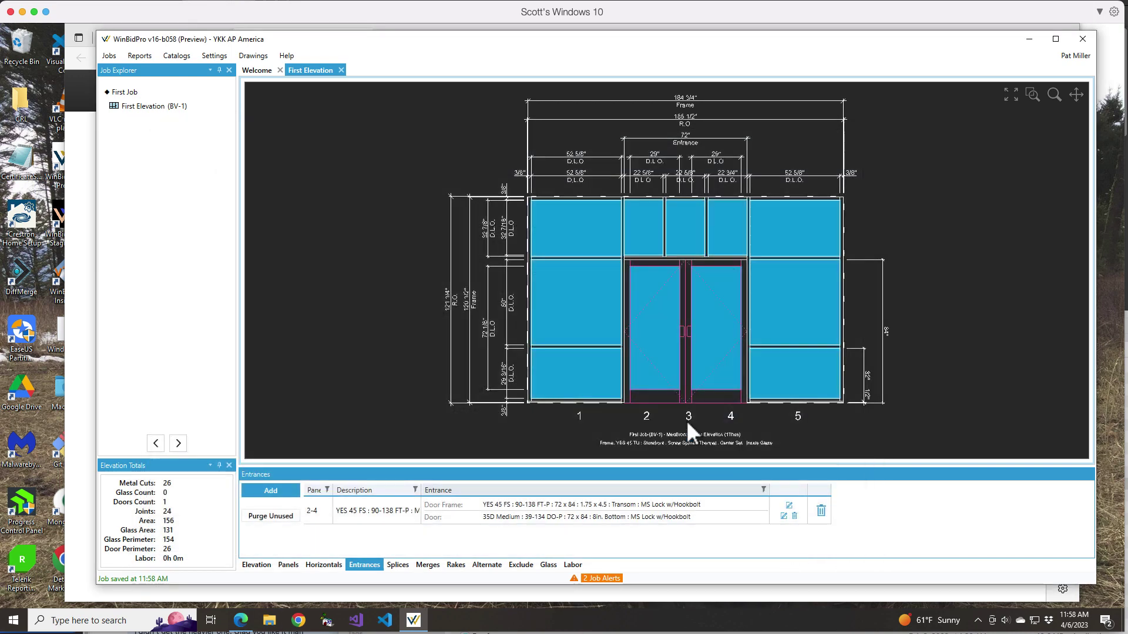
Step: Review the two job alerts and the door frame's 1 3/4" profile and 0" transom glass bite
left_click(593, 579)
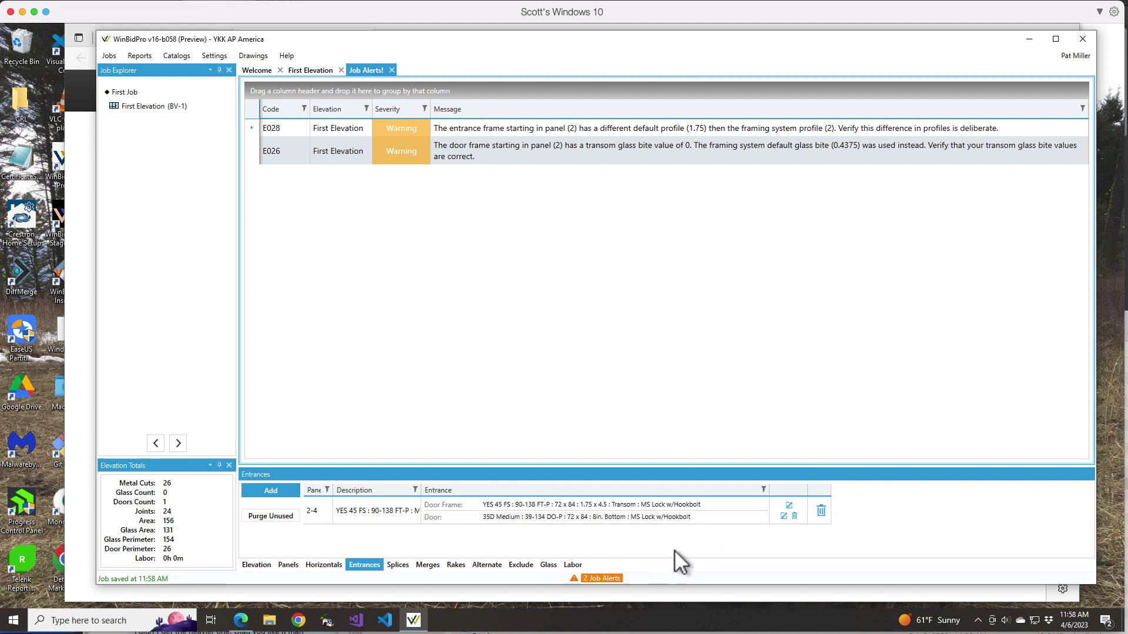
left_click(788, 506)
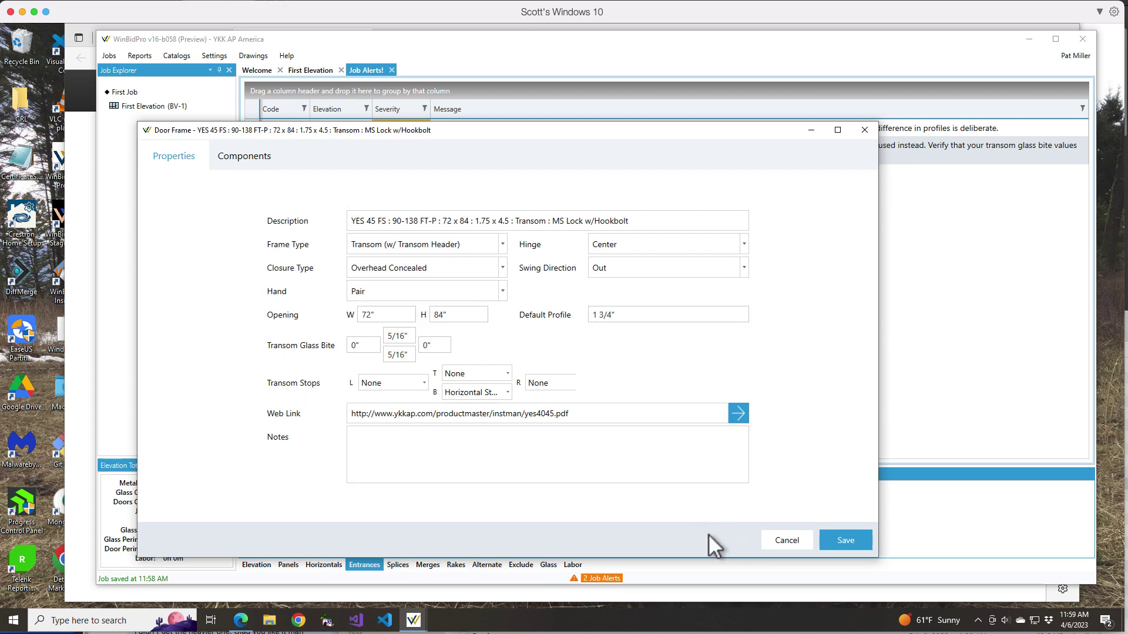
left_click(787, 540)
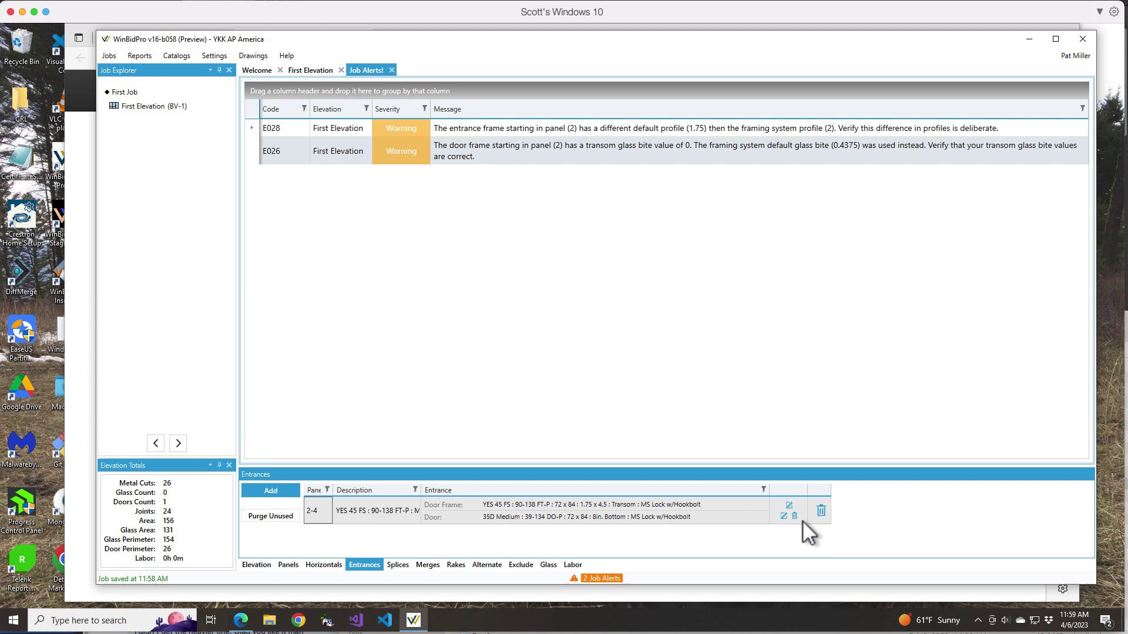
Step: Delete the placed entrance and begin a new entrance with span 2-4
left_click(821, 511)
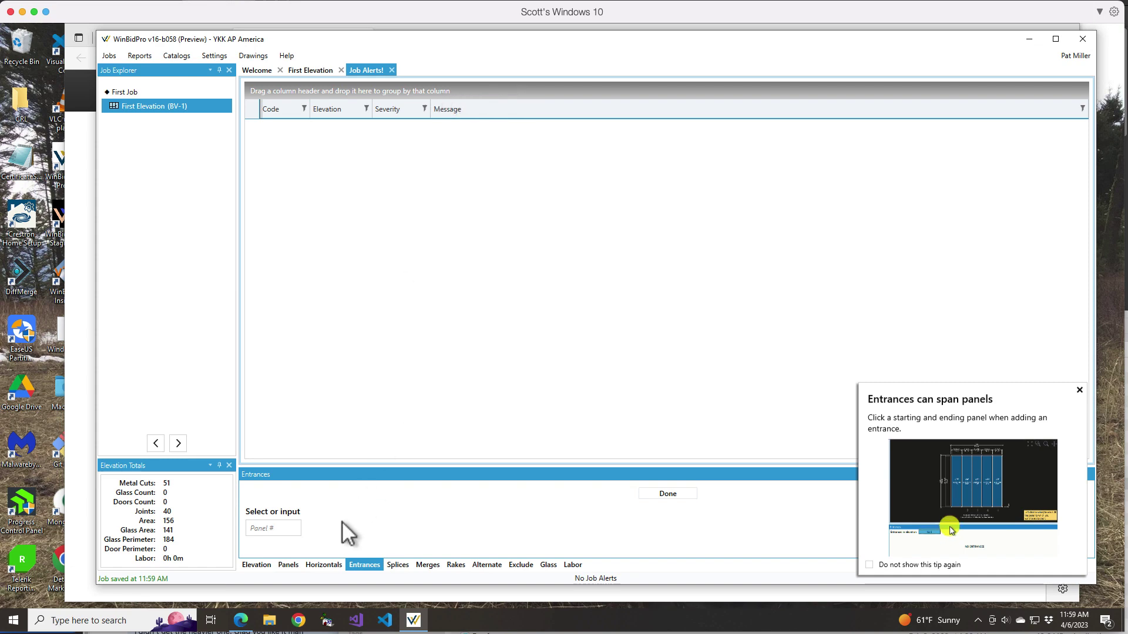
left_click(308, 68)
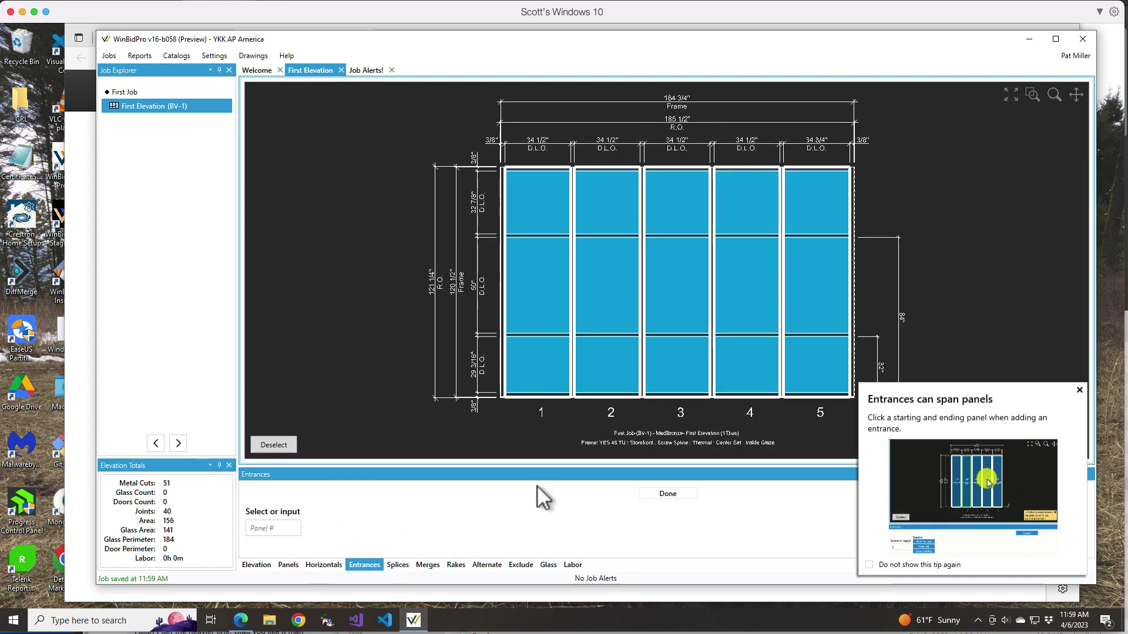
left_click(675, 286)
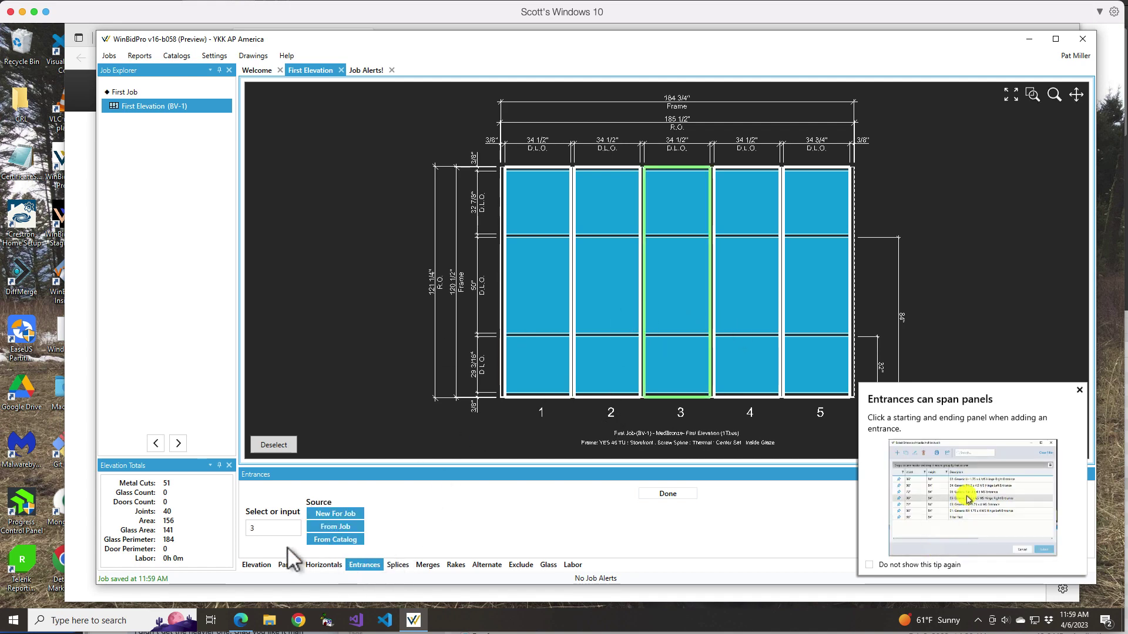
left_click_drag(274, 529, 242, 524)
type("2-40")
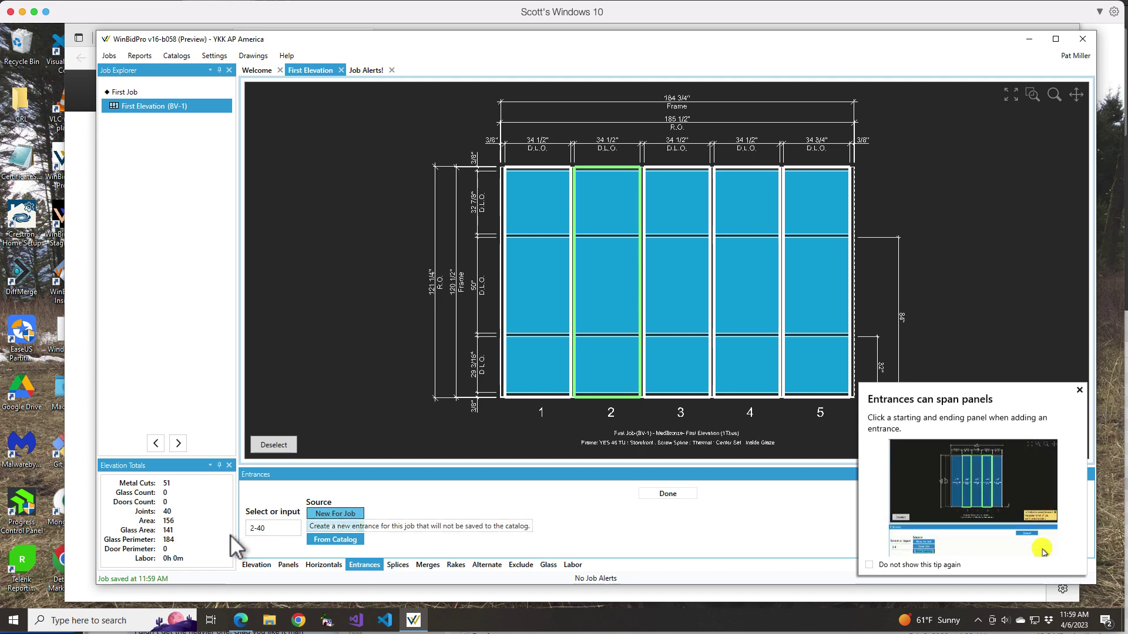
key("BackSpace")
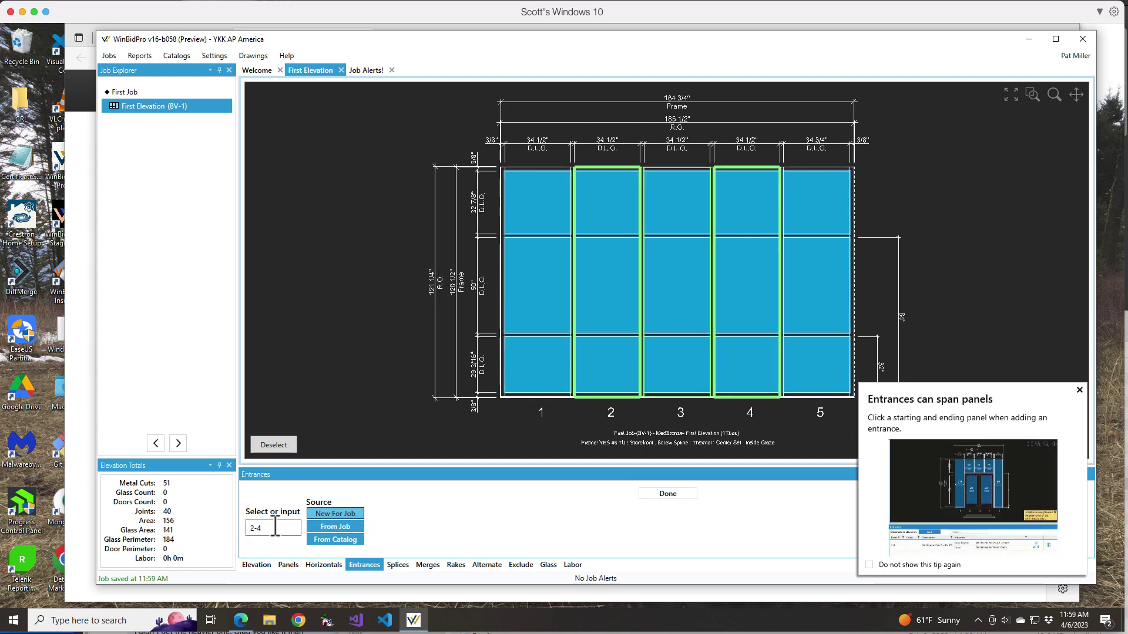
Step: Filter the entrance catalog to 84" height, 'medium' search and transom-header frames
left_click(335, 539)
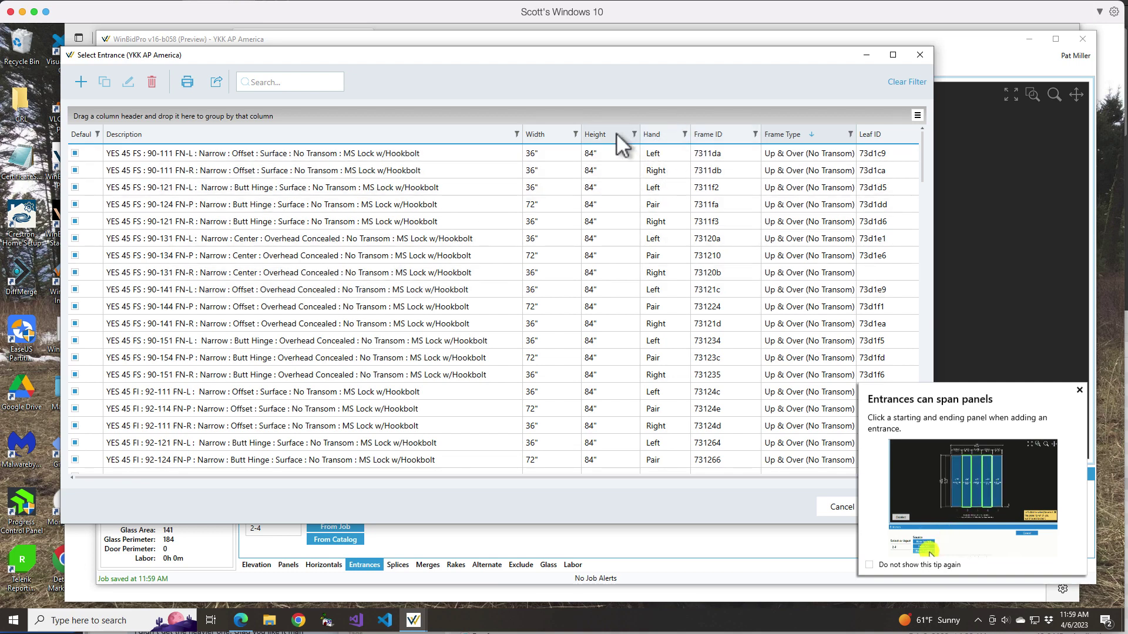
left_click(634, 134)
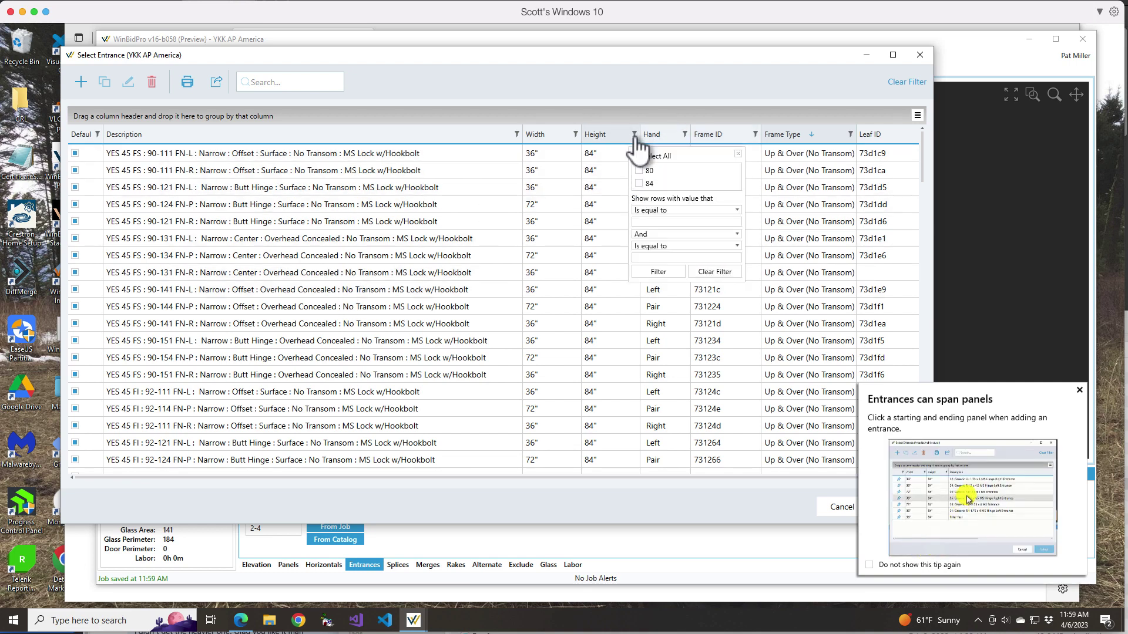
left_click(640, 183)
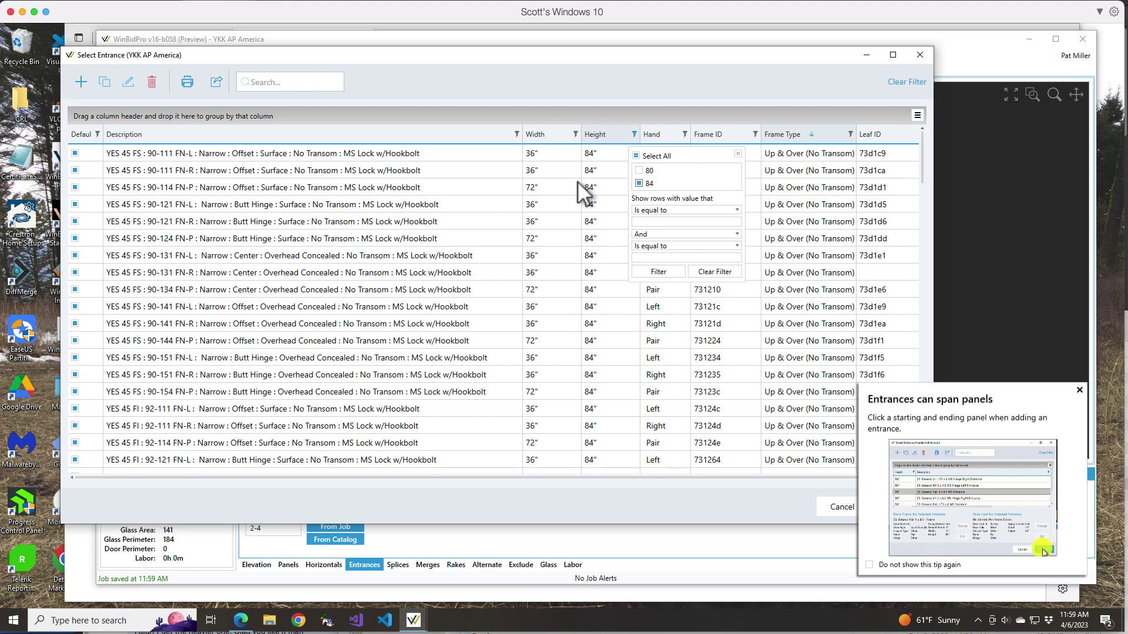
left_click(266, 82)
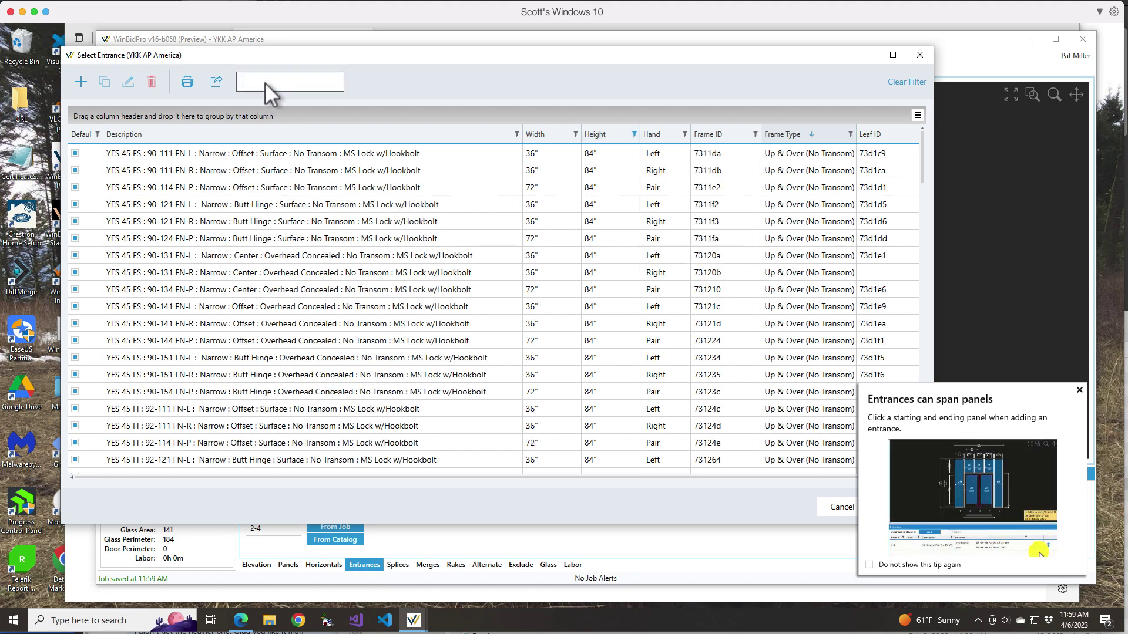
type("medium")
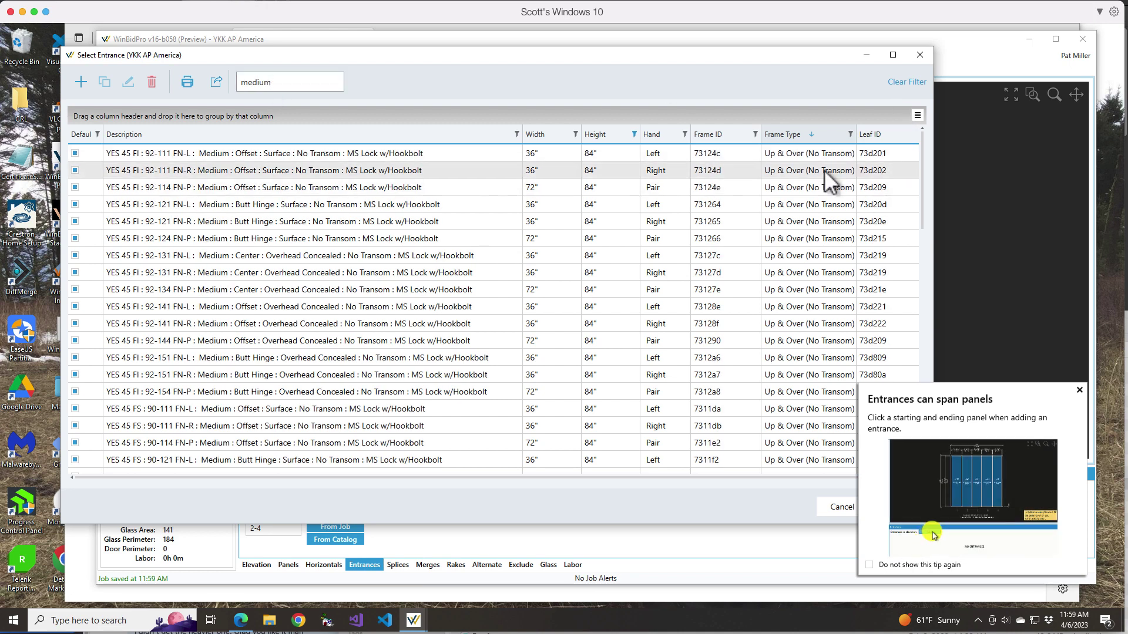
left_click(850, 135)
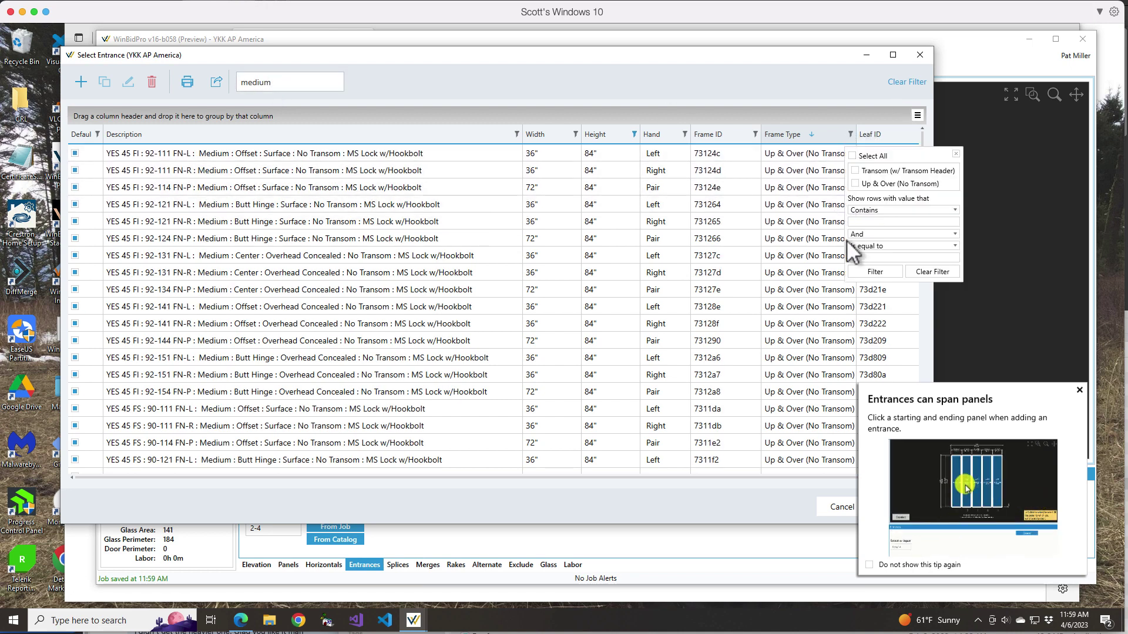
left_click(854, 170)
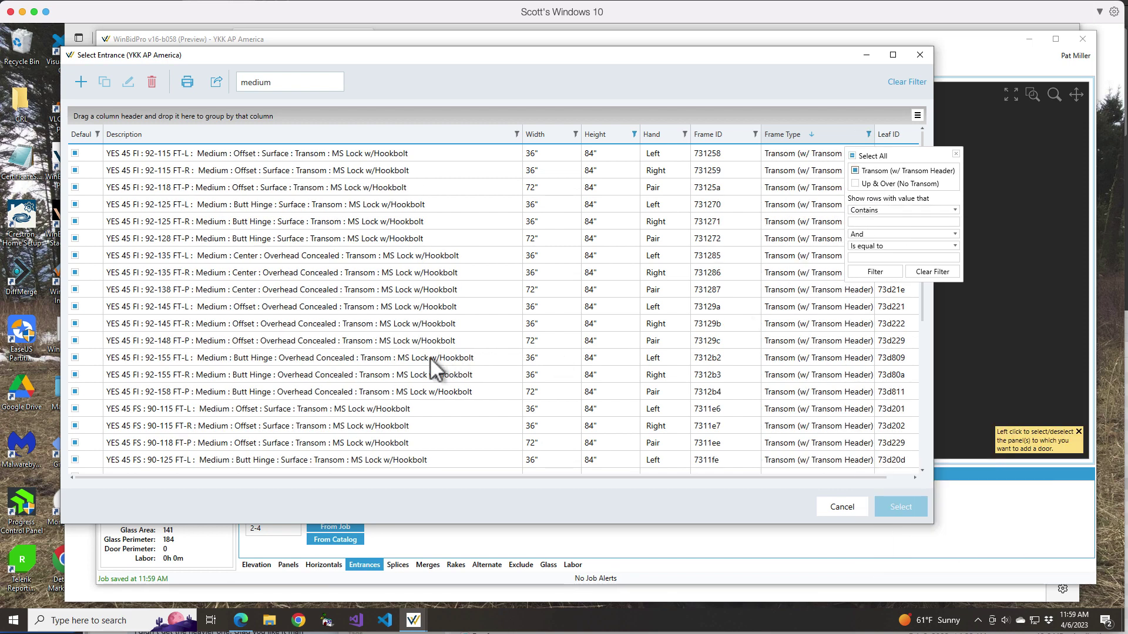
scroll(412, 325, "down", 3)
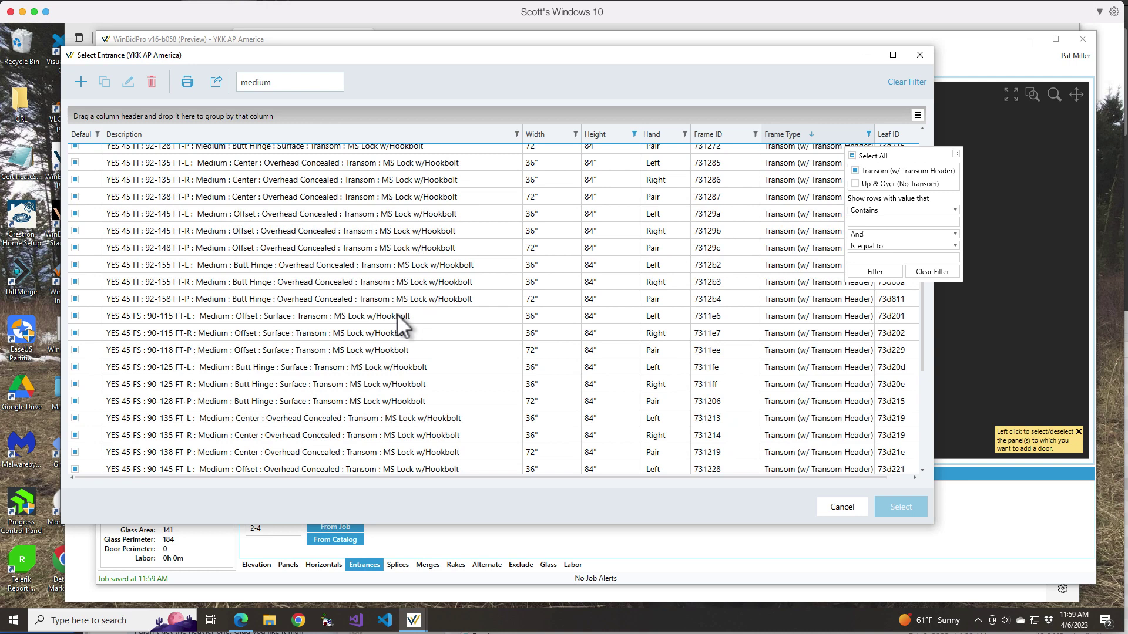
left_click(362, 283)
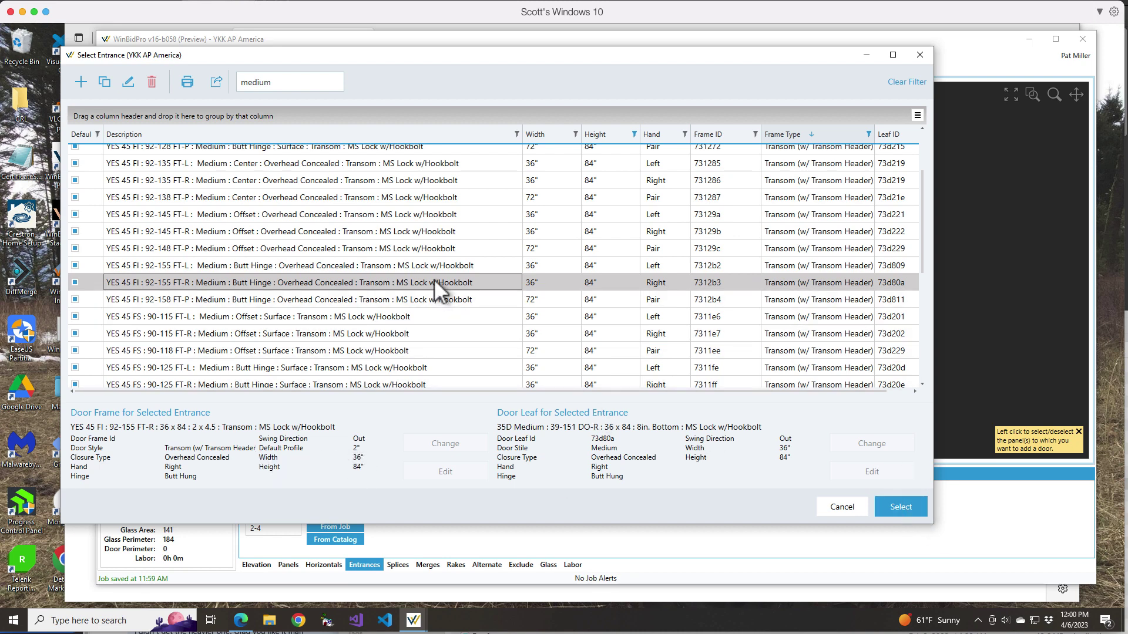
Step: Limit to pair doors and place the YES 45 FI 92-158 FT-P entrance across panels 2–4
left_click(684, 134)
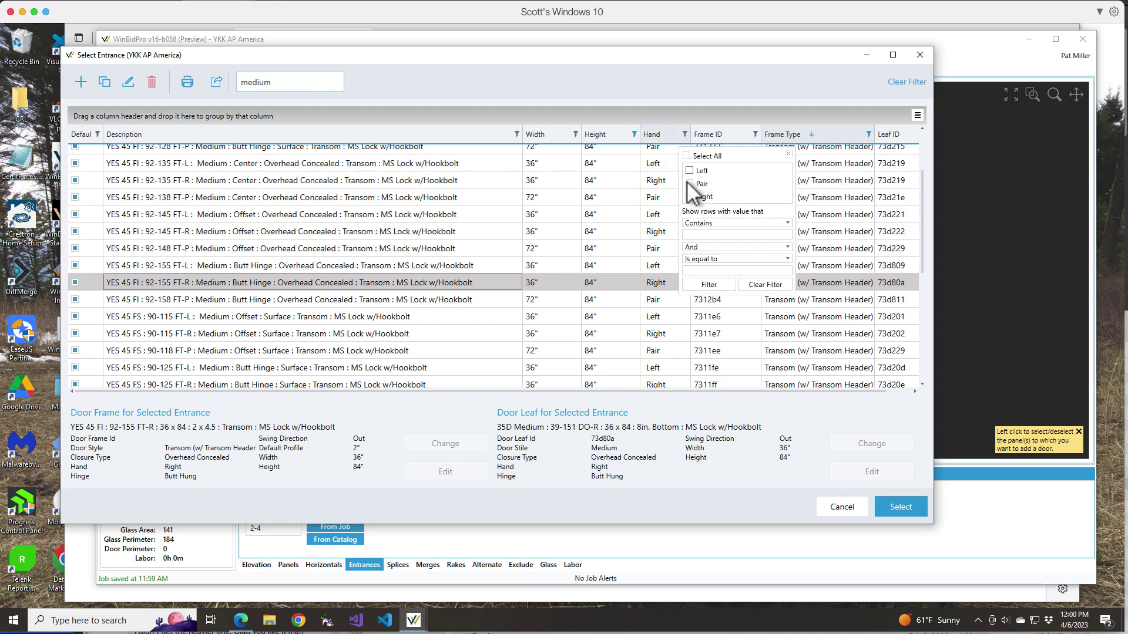
left_click(691, 184)
left_click(709, 284)
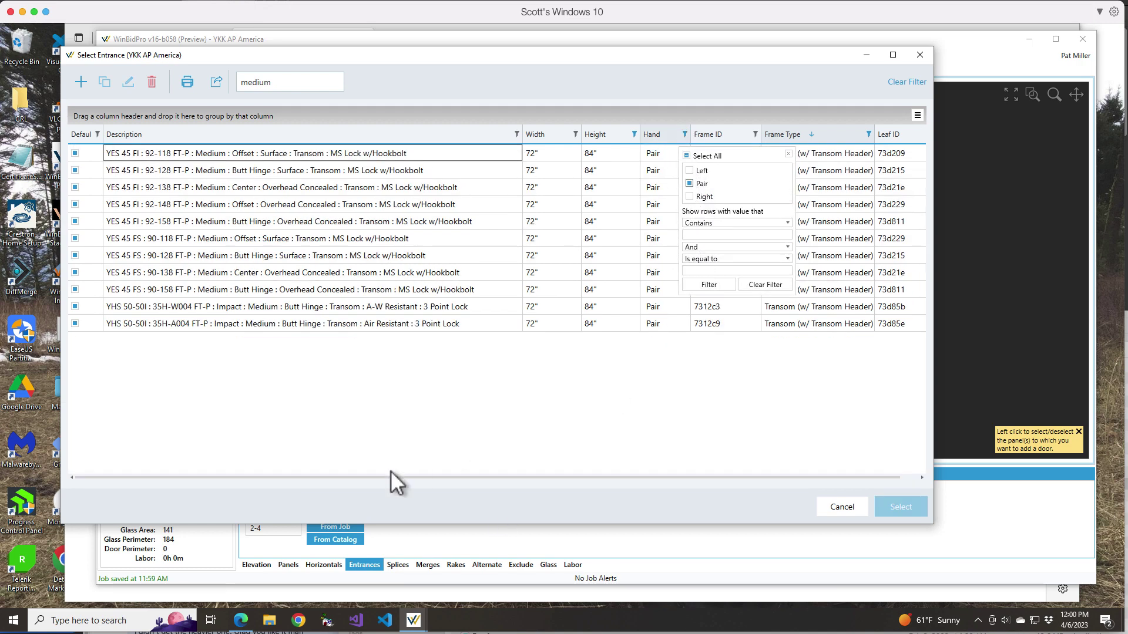
left_click(392, 220)
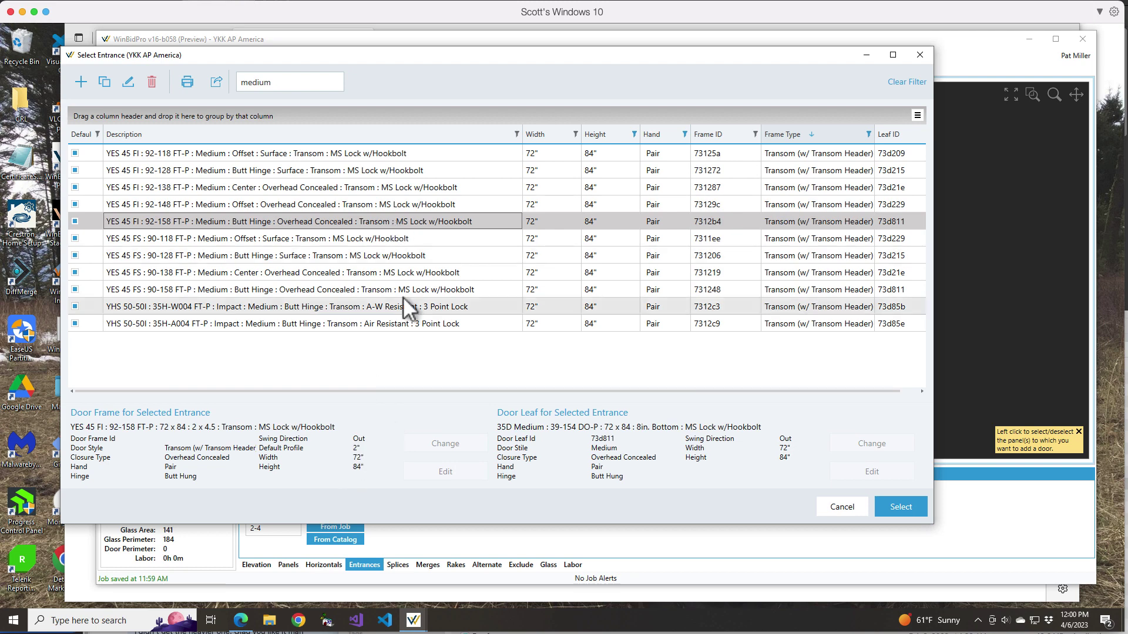
left_click(427, 289)
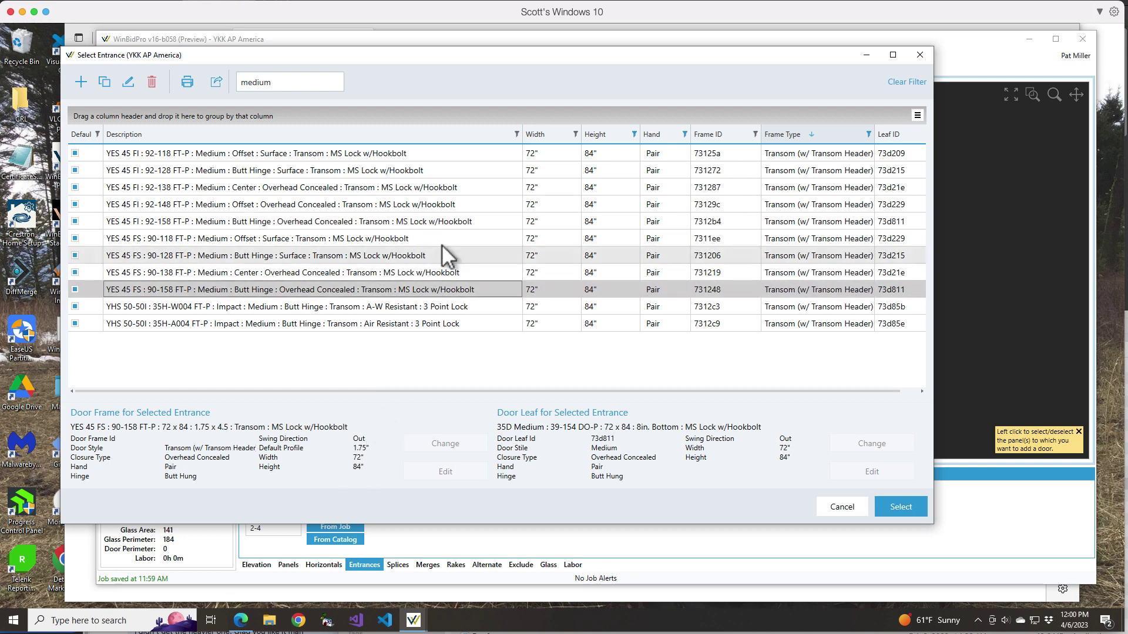
left_click(459, 220)
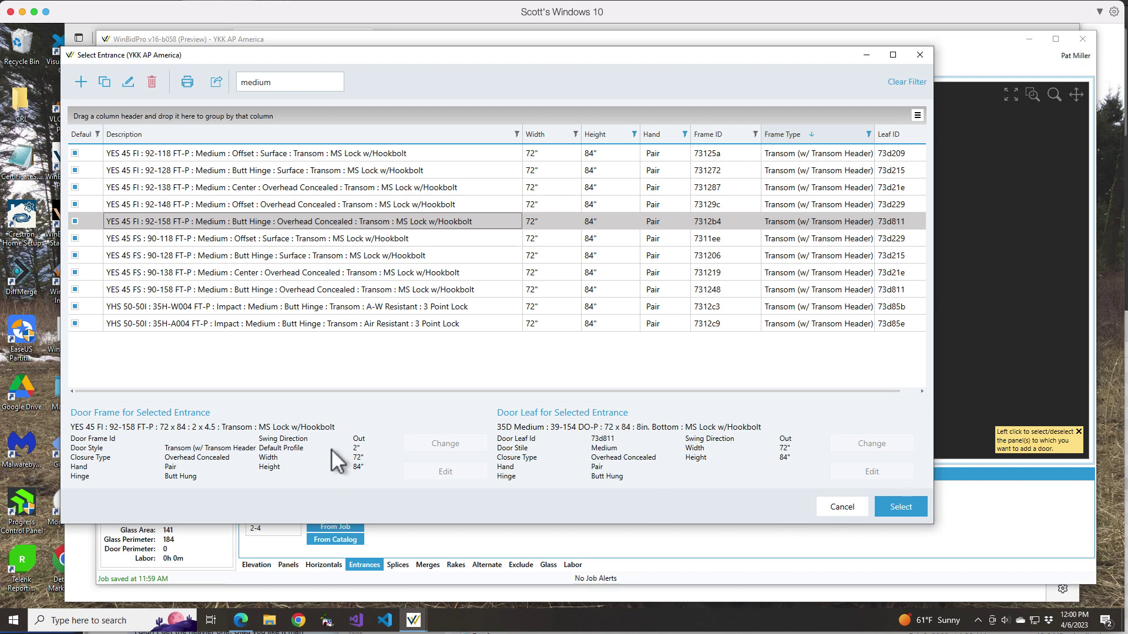
left_click(899, 507)
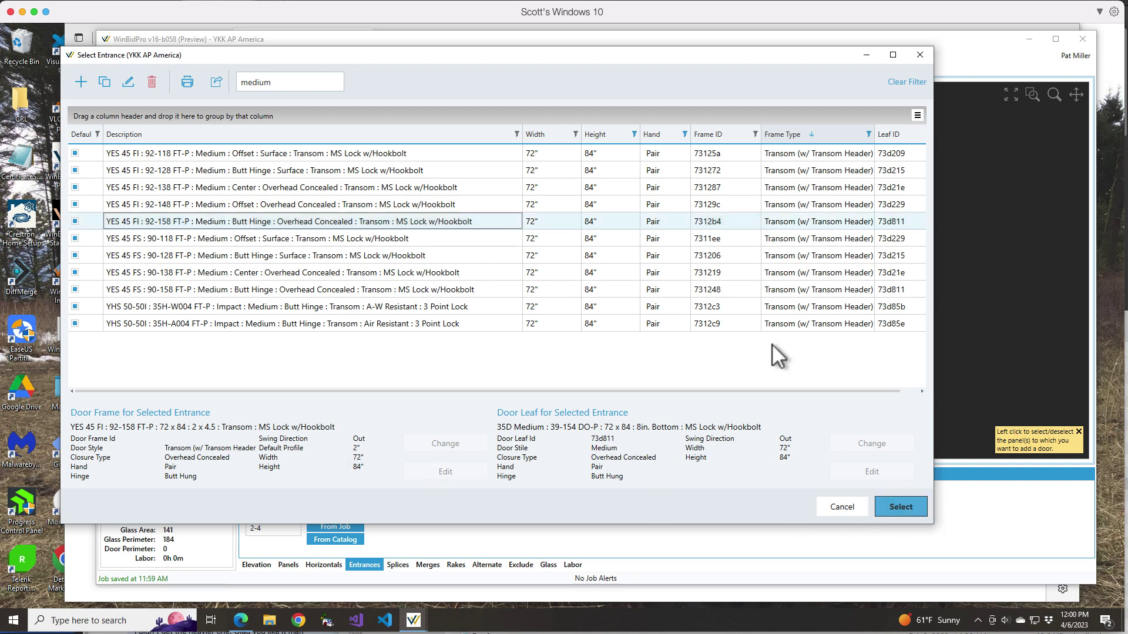
left_click(669, 495)
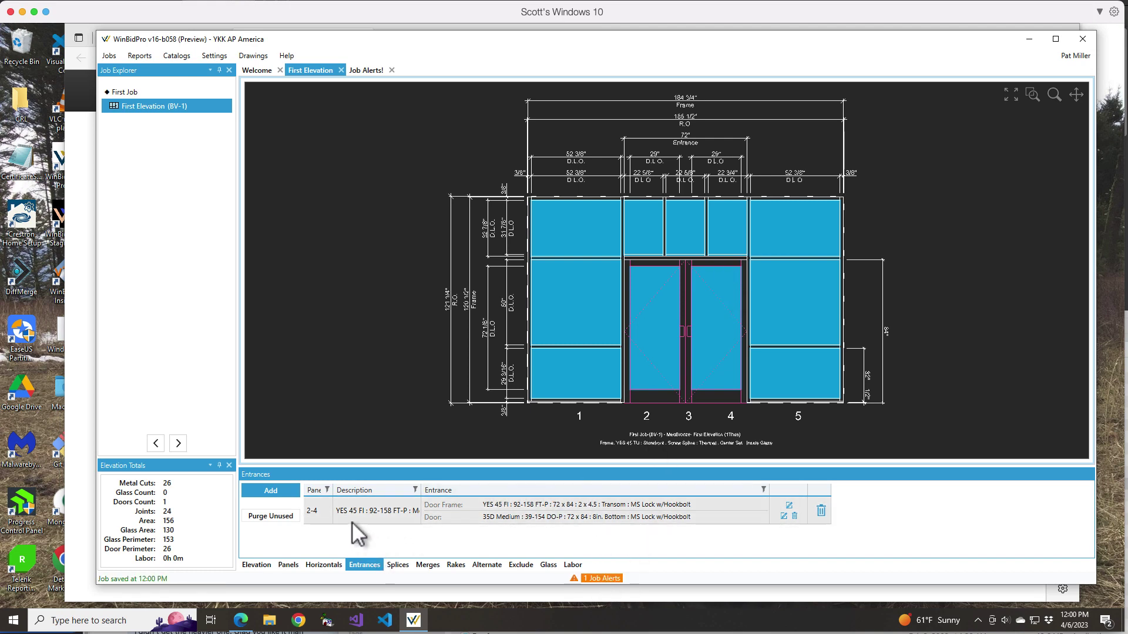
Step: Enter a 7/16" transom glass bite in each door frame field and save the frame
left_click(787, 505)
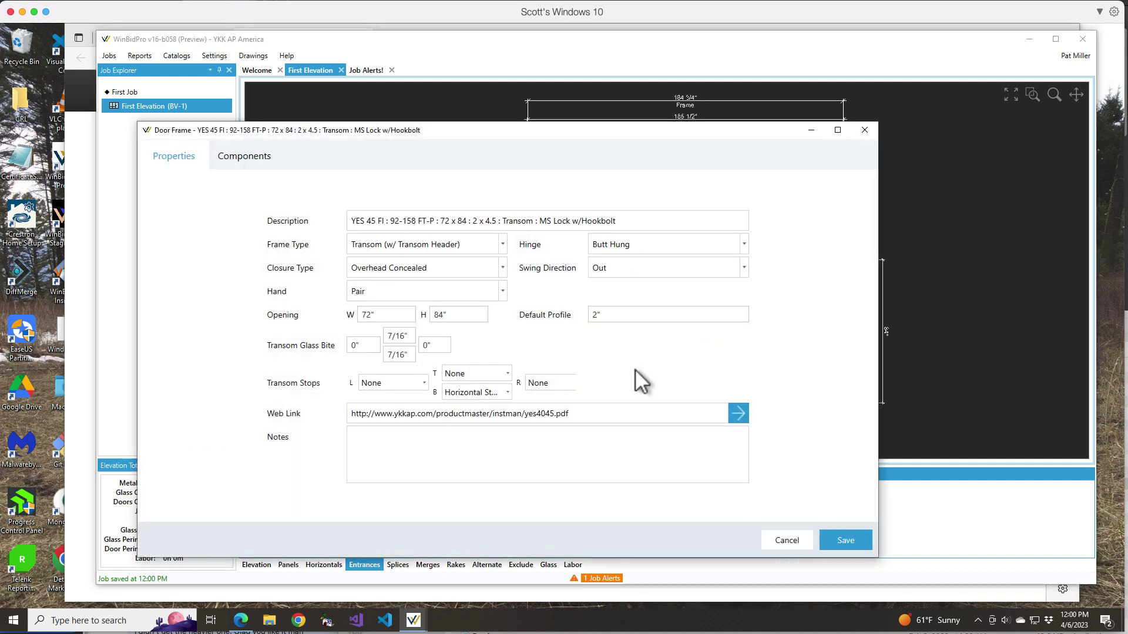
left_click(364, 343)
type("7/16")
key("Tab")
key("Tab")
key("Tab")
type("7/16")
key("Tab")
key("alt+Down")
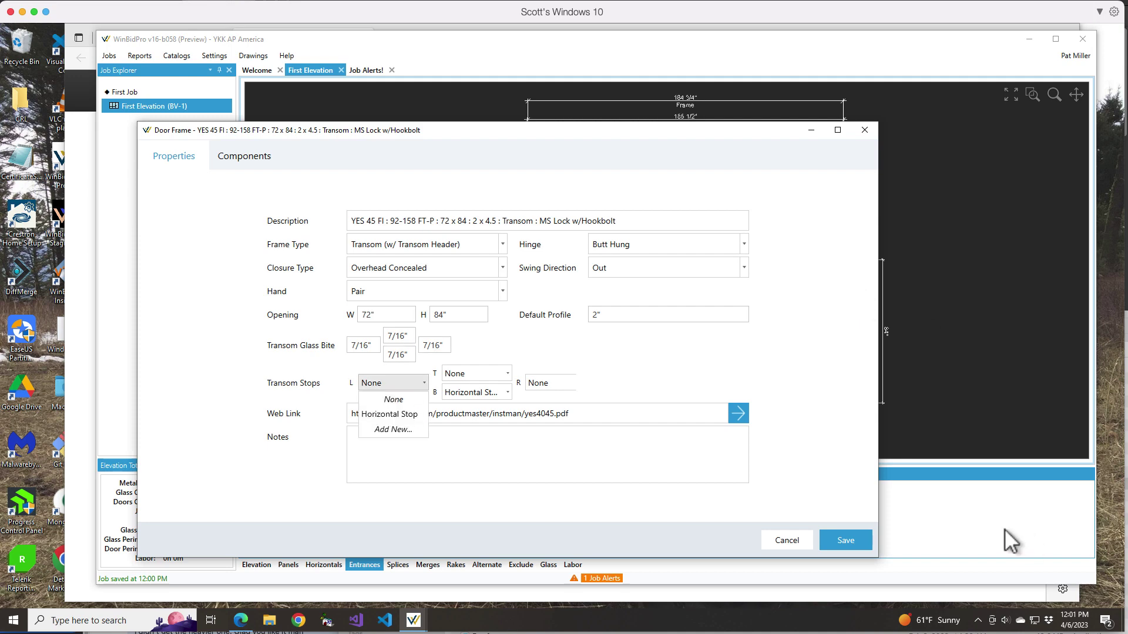
left_click(831, 543)
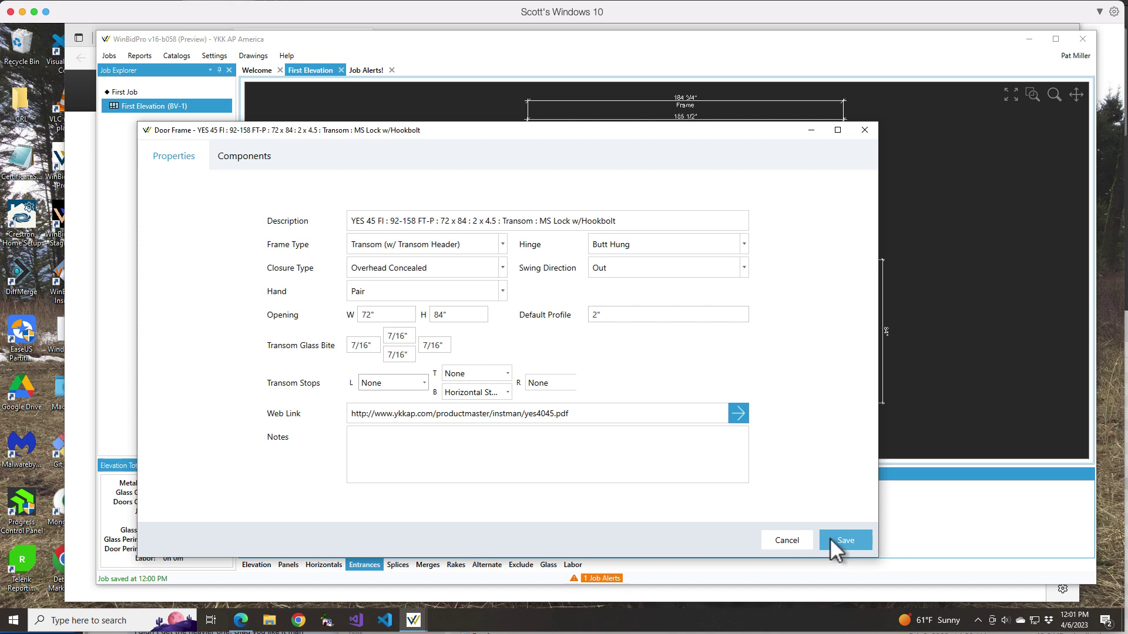
left_click(834, 540)
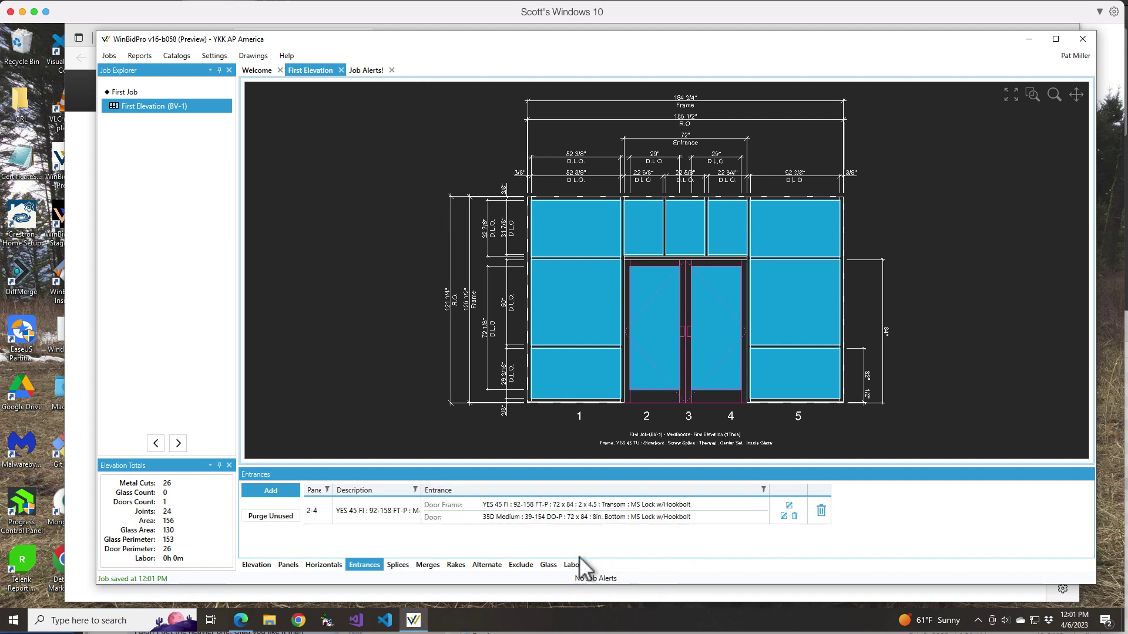
Step: Add a panel adjustment setting panel 3's width to 12"
left_click(549, 565)
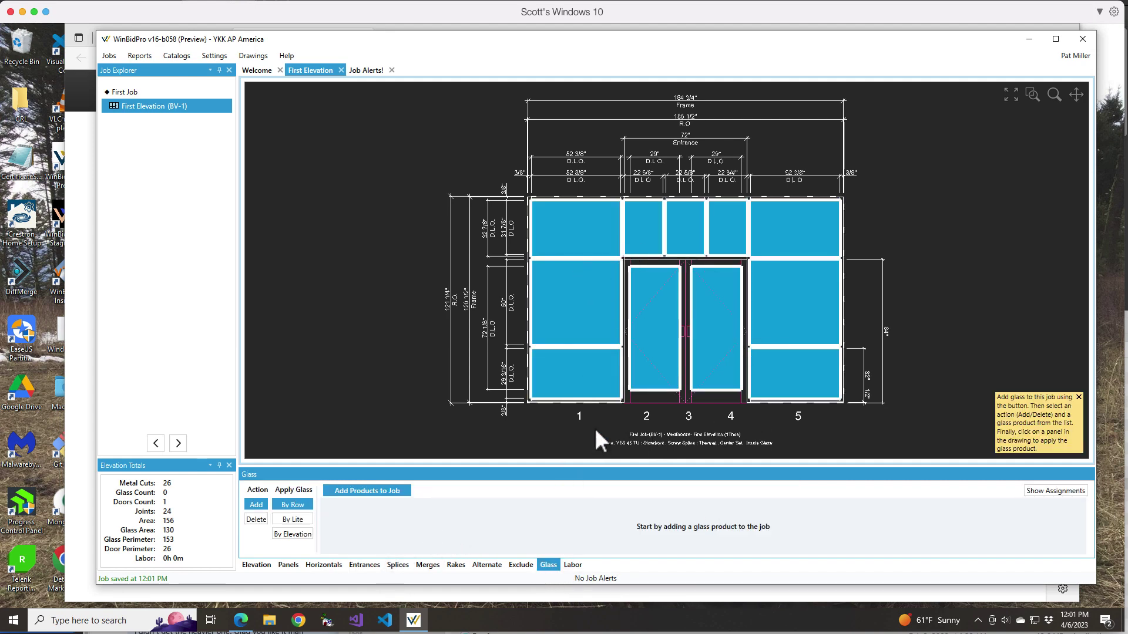
left_click(283, 566)
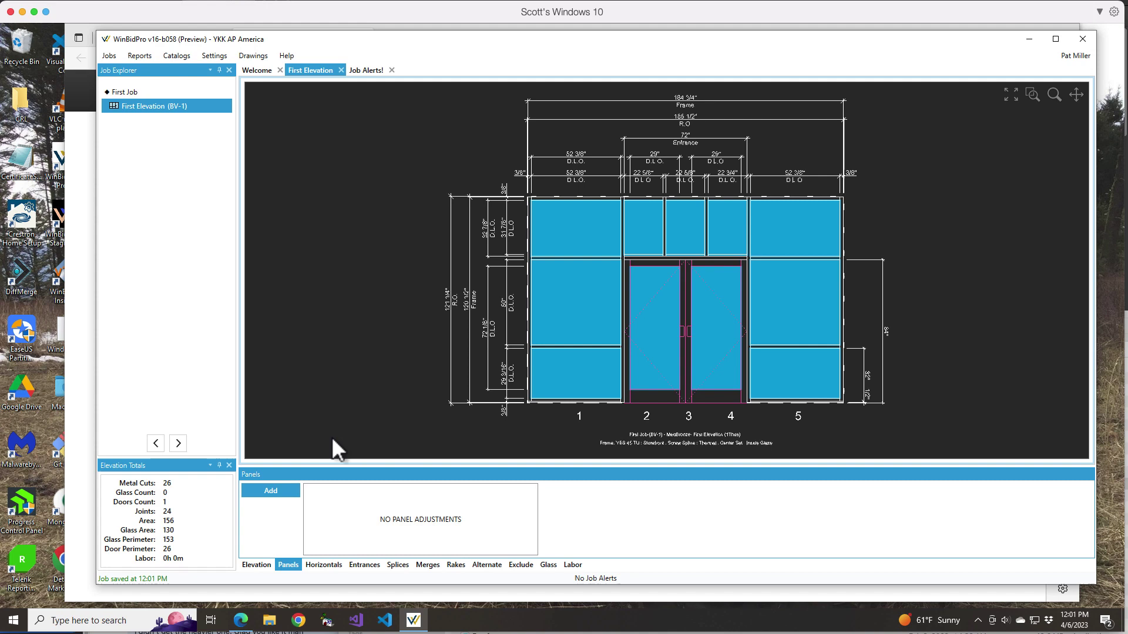
left_click(278, 493)
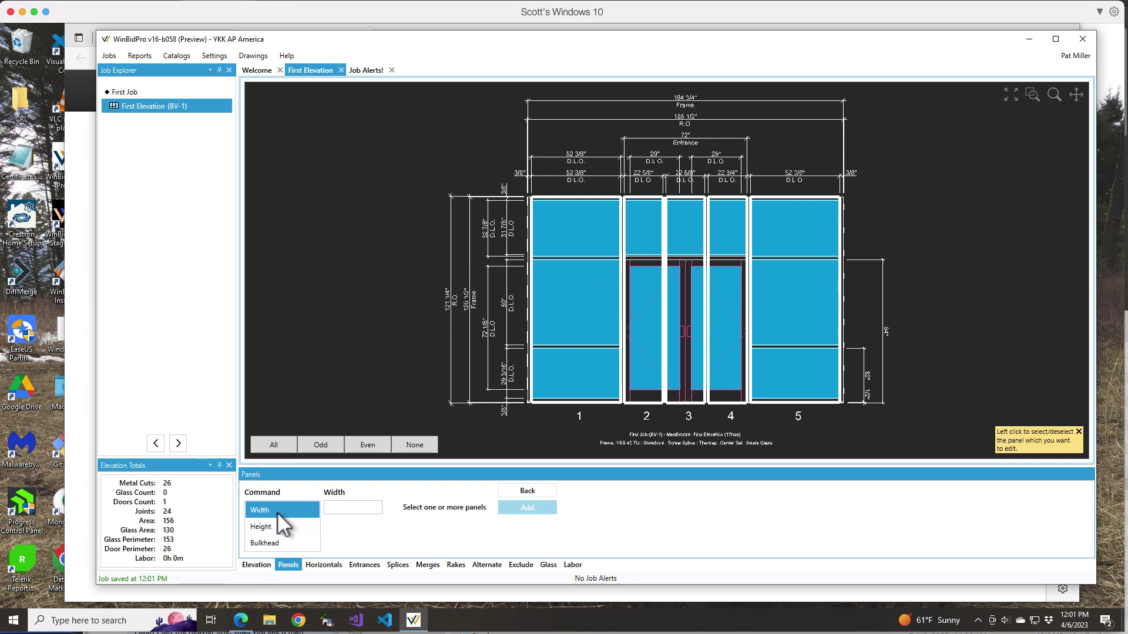
left_click(681, 234)
left_click(356, 509)
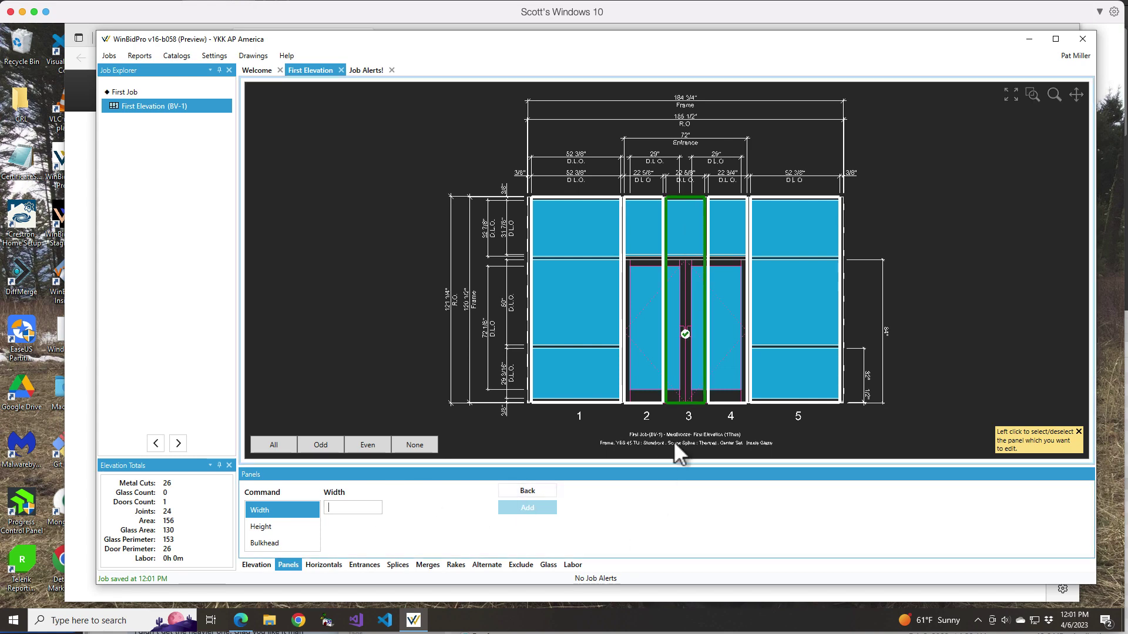
type("12\"")
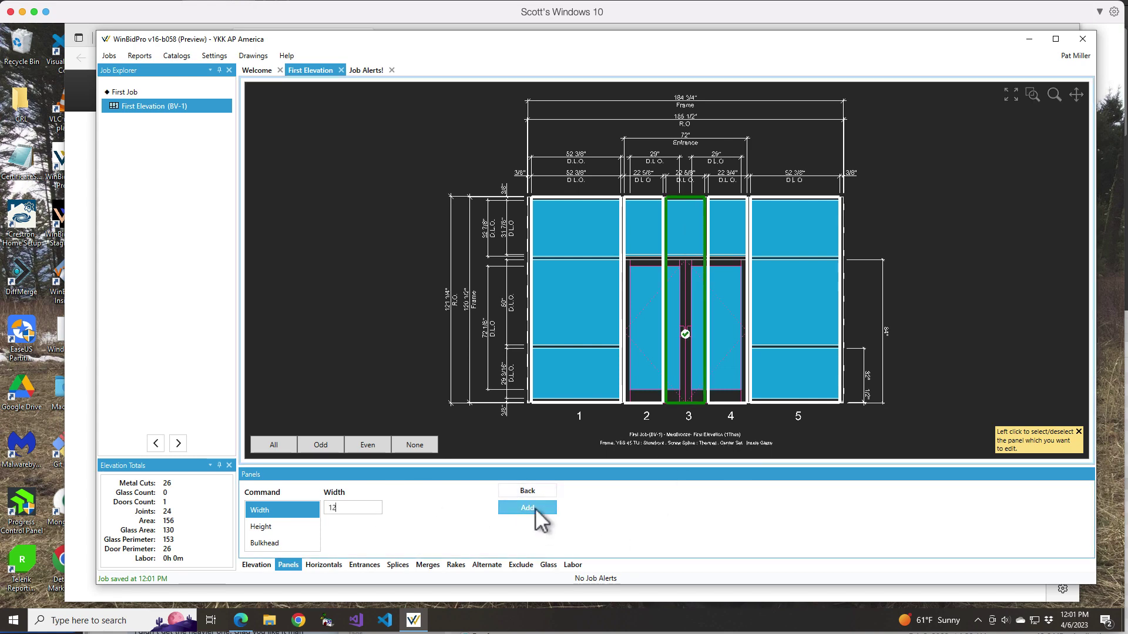
left_click(532, 508)
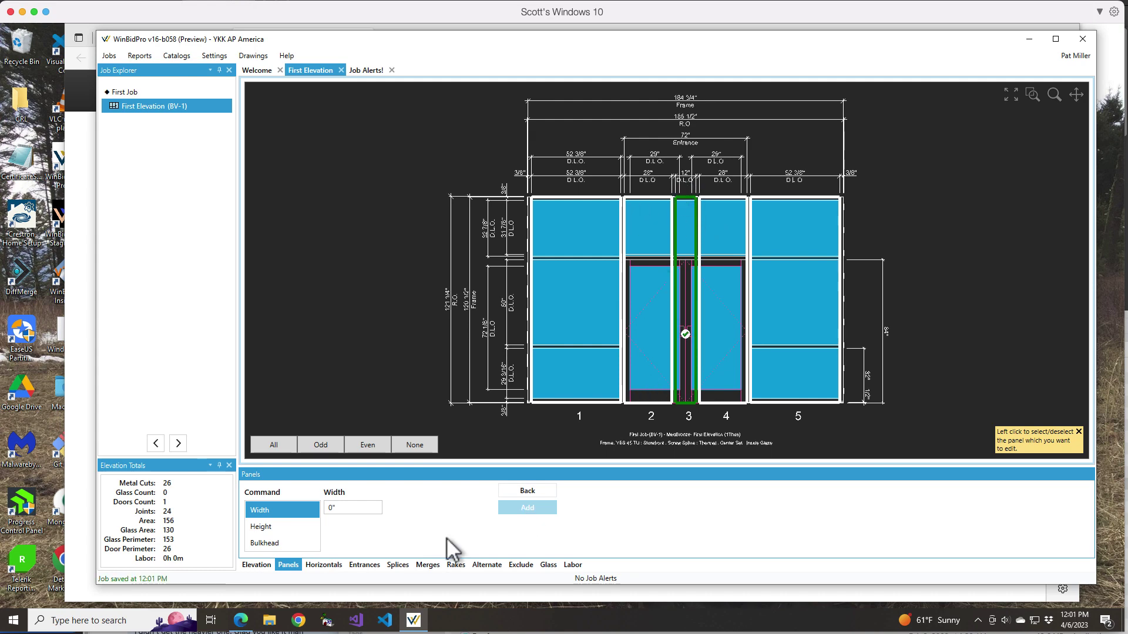
left_click(264, 566)
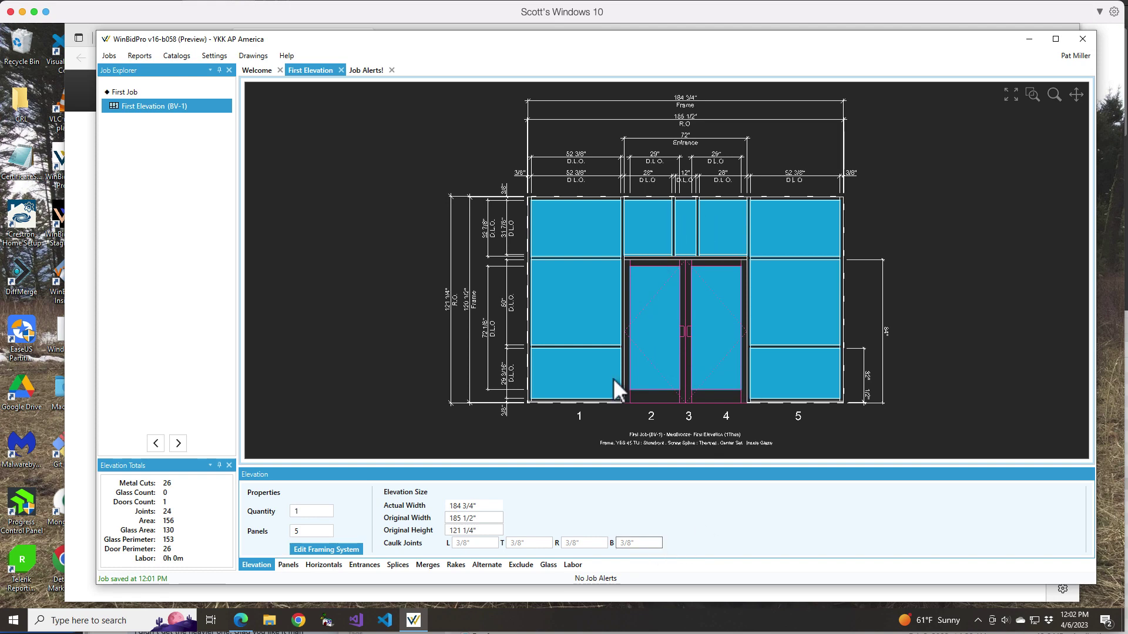
Step: Select 'Evergreen / Clear - 1/4 / 1/4 Tempered' from the Glass Products Table for the job
left_click(550, 566)
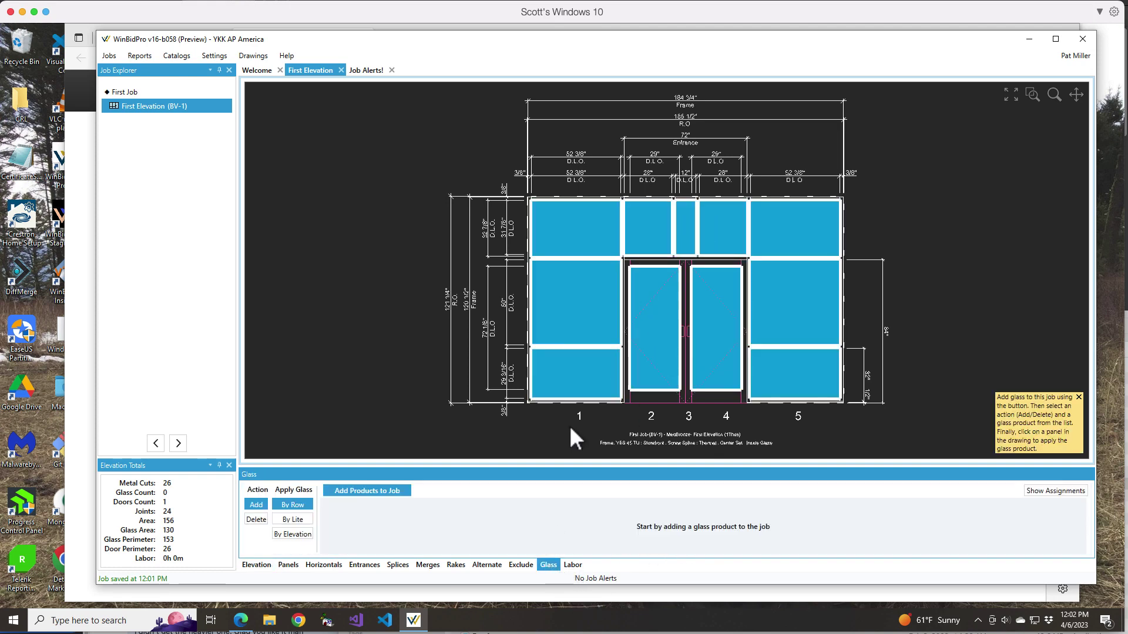
left_click(371, 492)
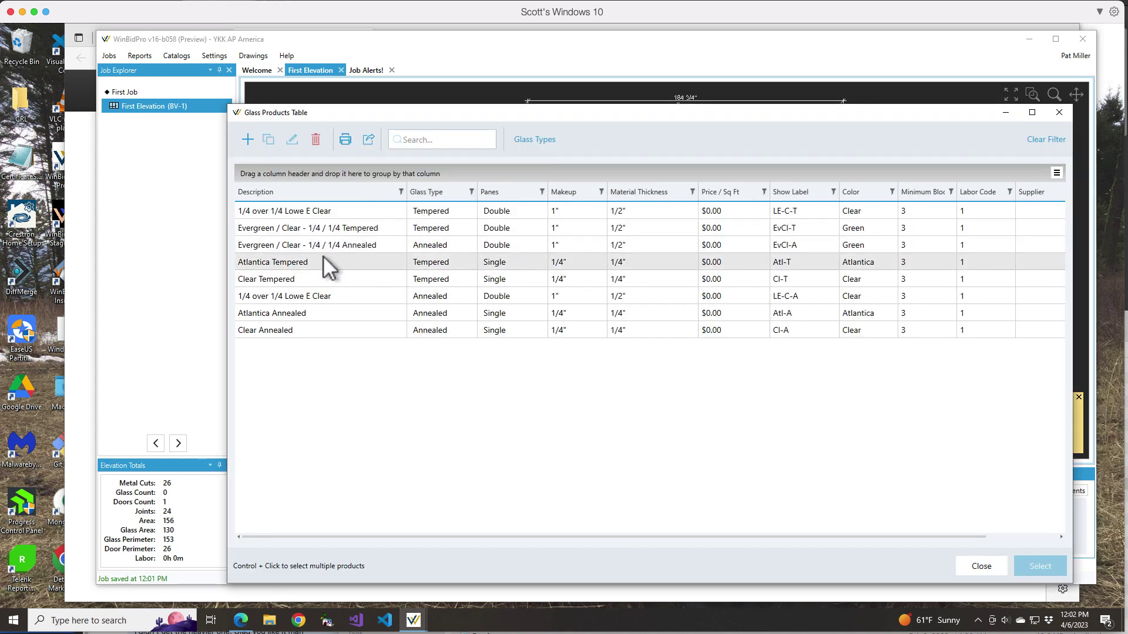
left_click(334, 229)
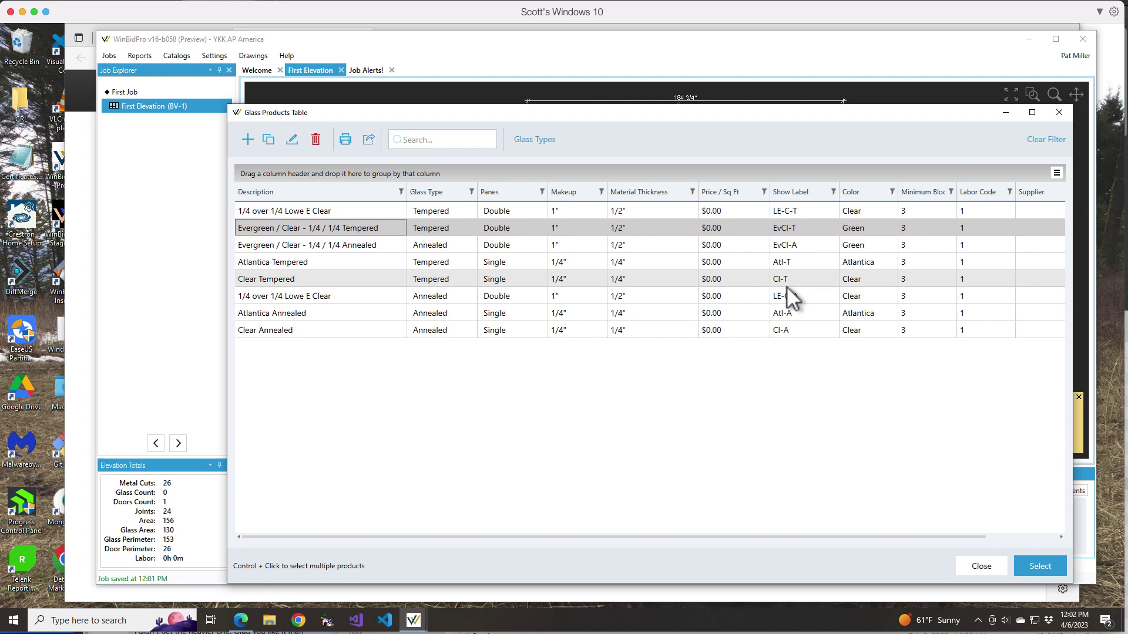
left_click(1040, 567)
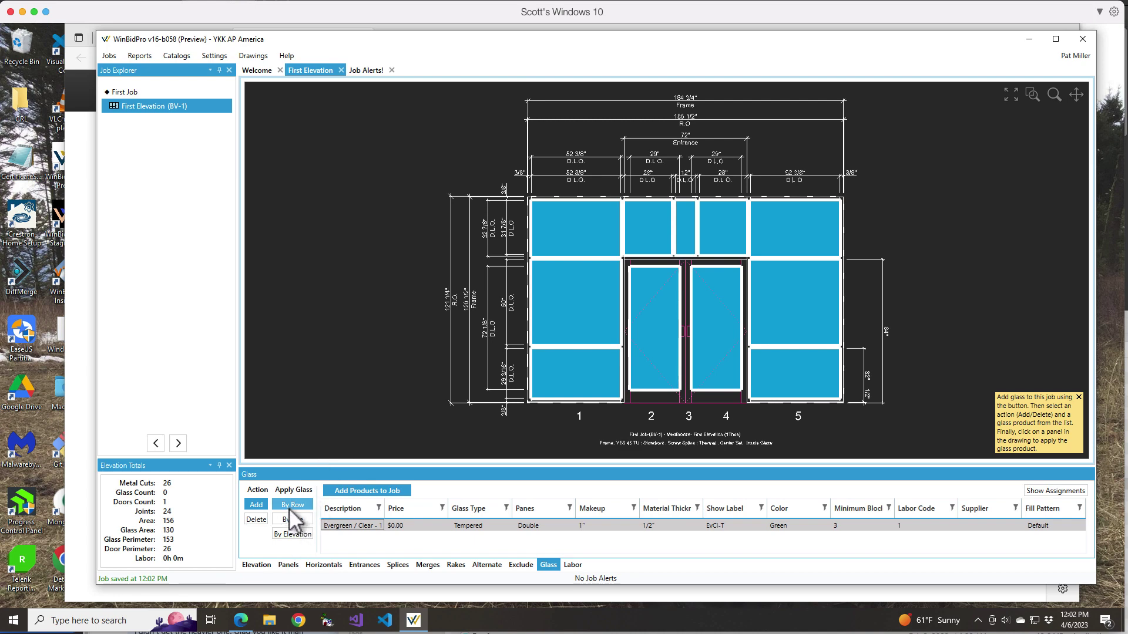
Step: Apply the EvCl-T glass By Elevation, glazing all 11 lites at once
left_click(292, 534)
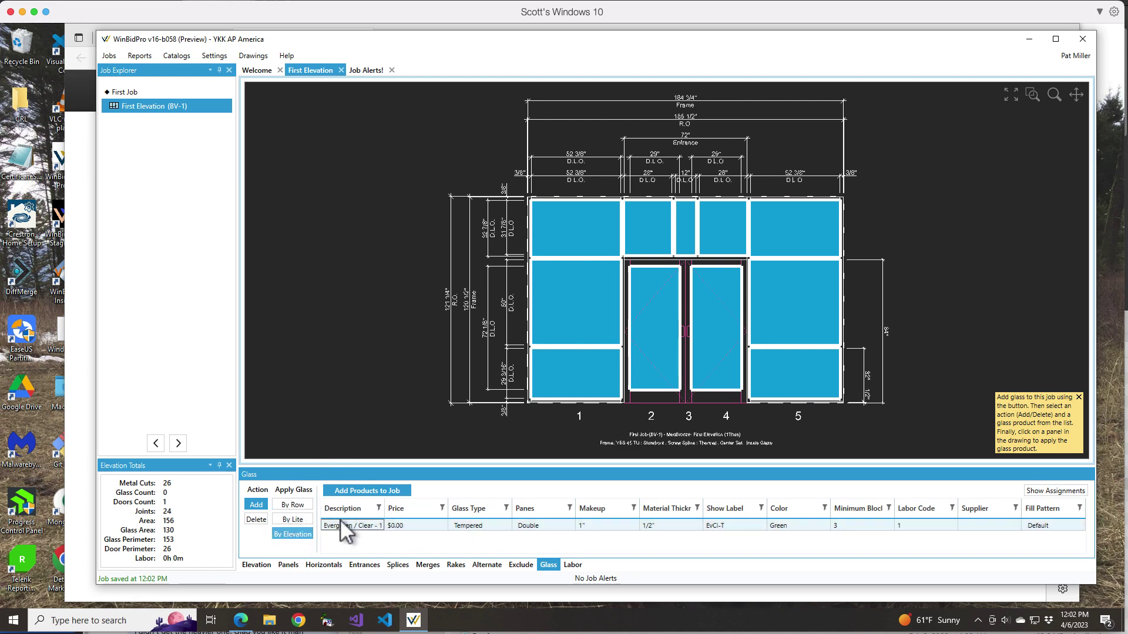
left_click(572, 302)
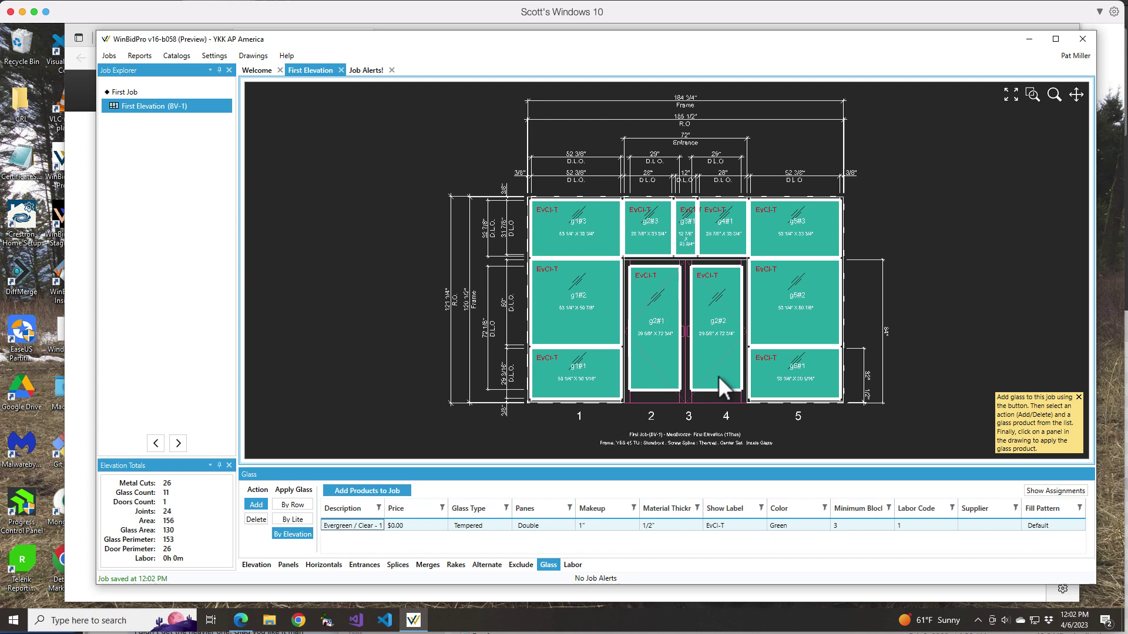
scroll(756, 350, "up", 1)
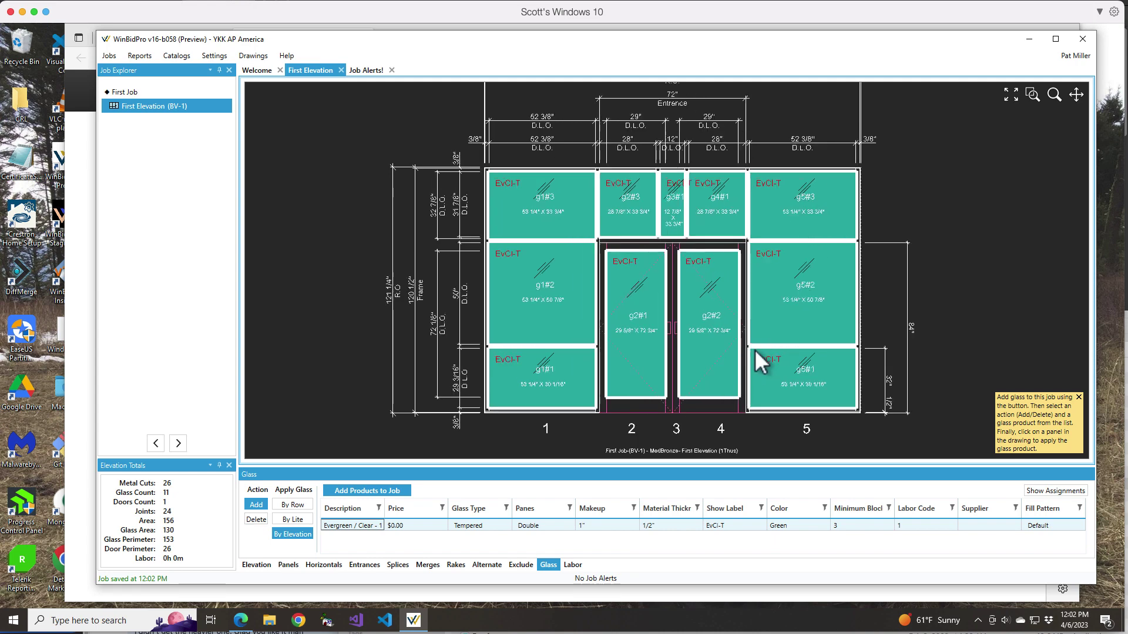
scroll(755, 350, "up", 1)
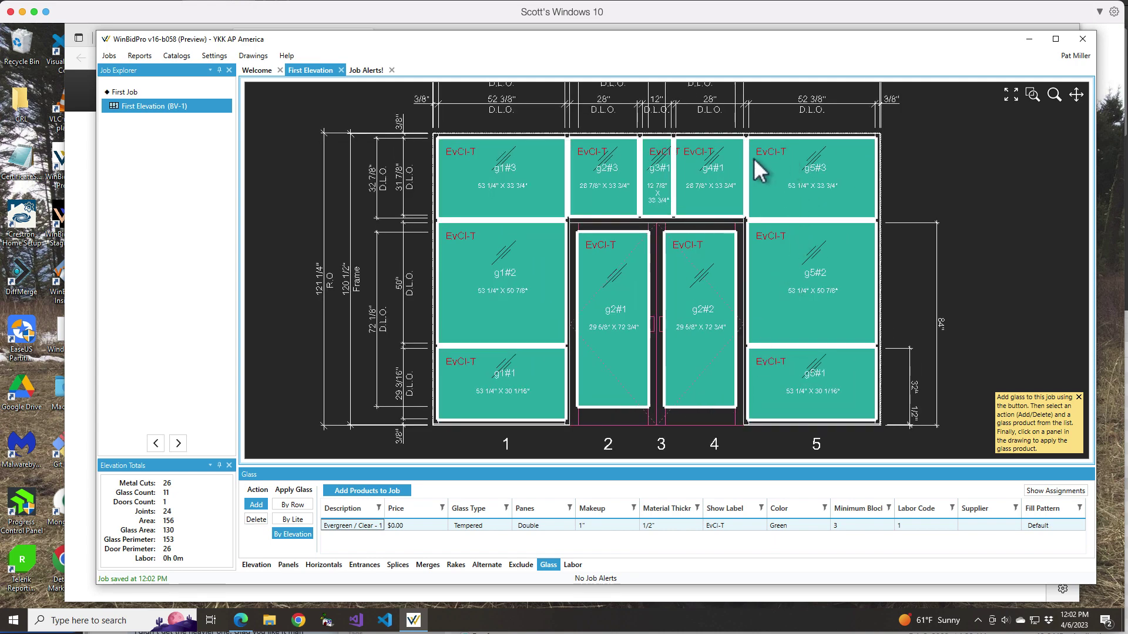
scroll(760, 154, "up", 1)
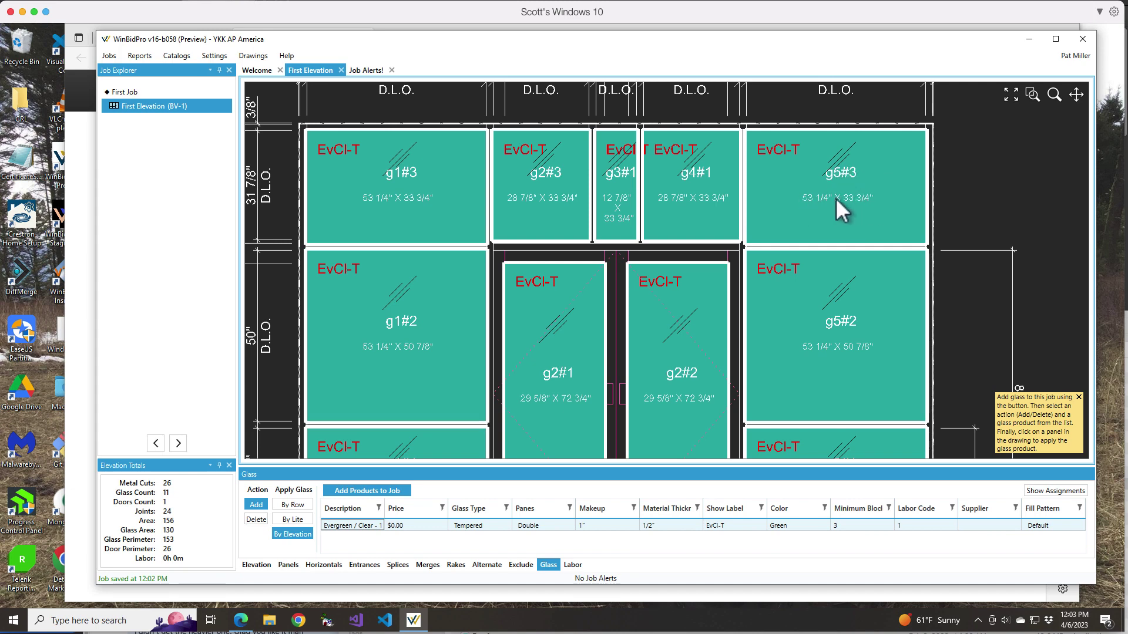
Step: Show the Elevation size properties and zoom in and out on the glazed drawing
left_click(256, 565)
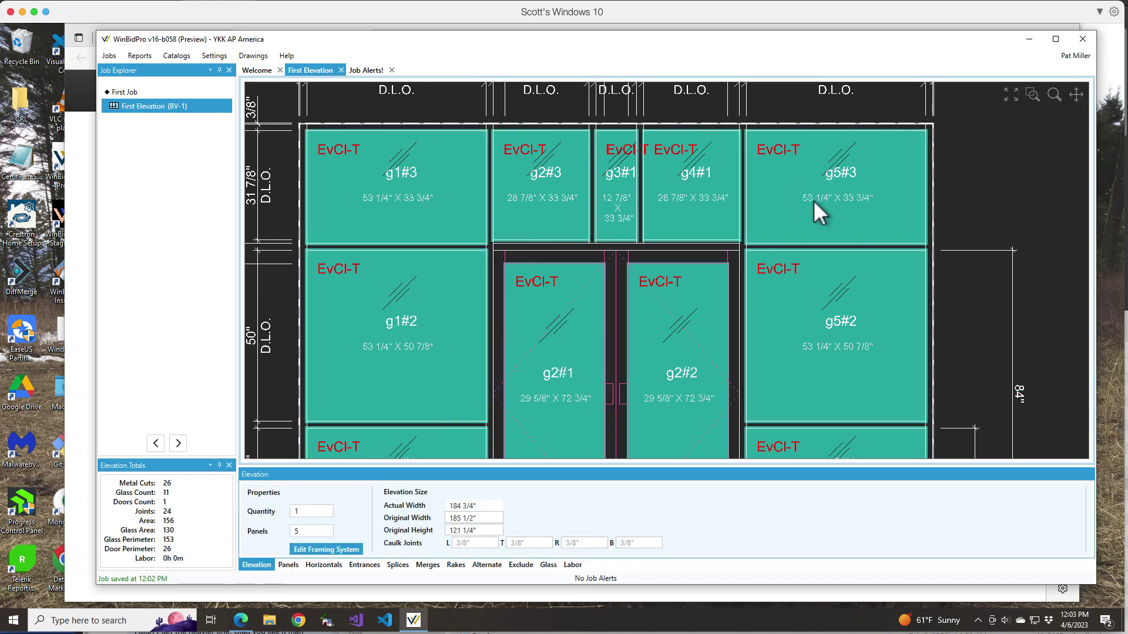
scroll(804, 227, "up", 1)
scroll(804, 226, "up", 1)
scroll(778, 255, "up", 1)
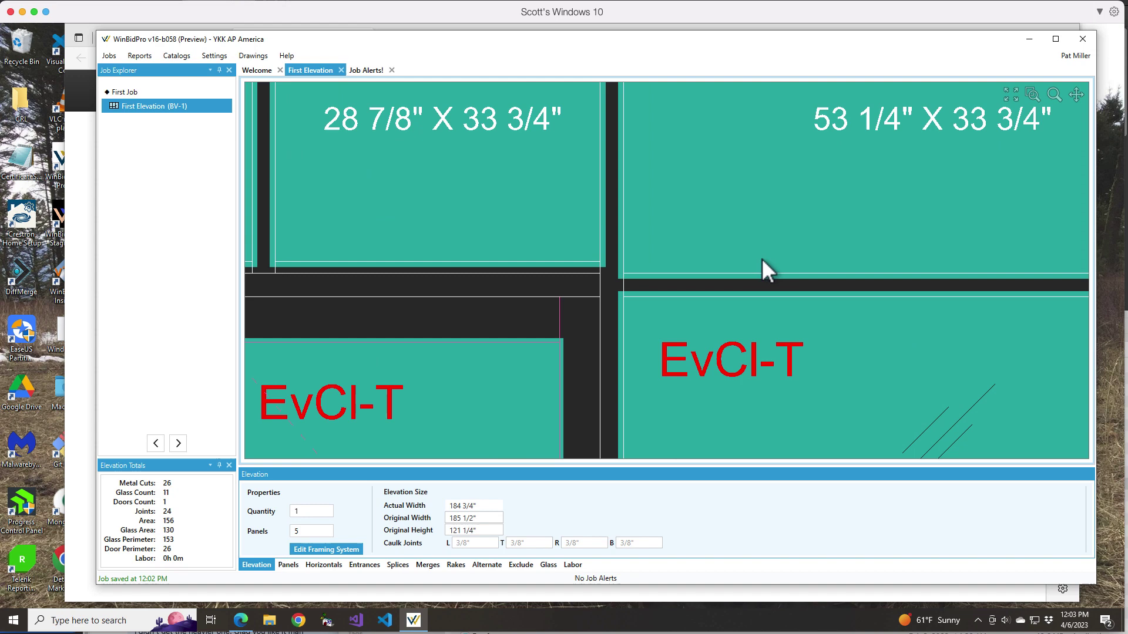
scroll(654, 273, "up", 1)
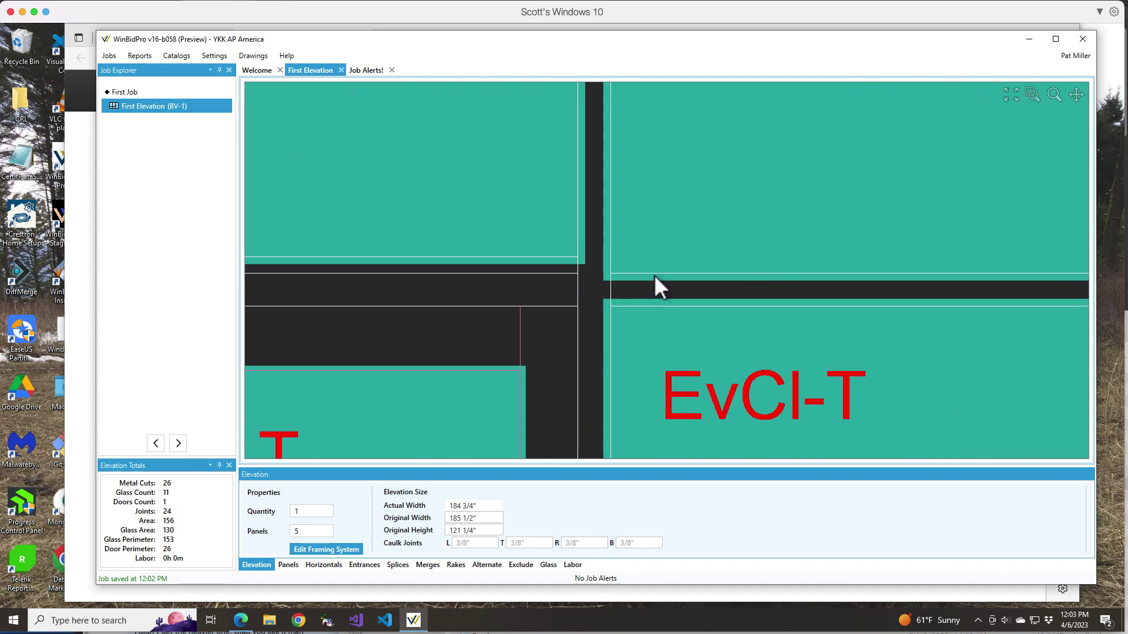
scroll(654, 273, "up", 1)
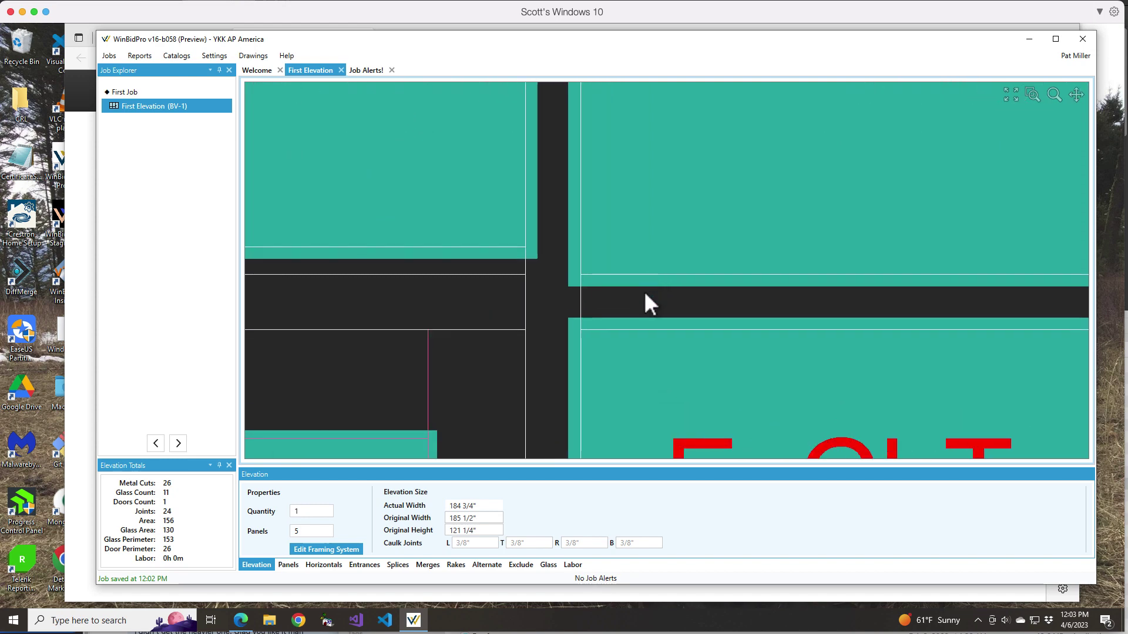
scroll(672, 270, "down", 1)
scroll(669, 273, "down", 4)
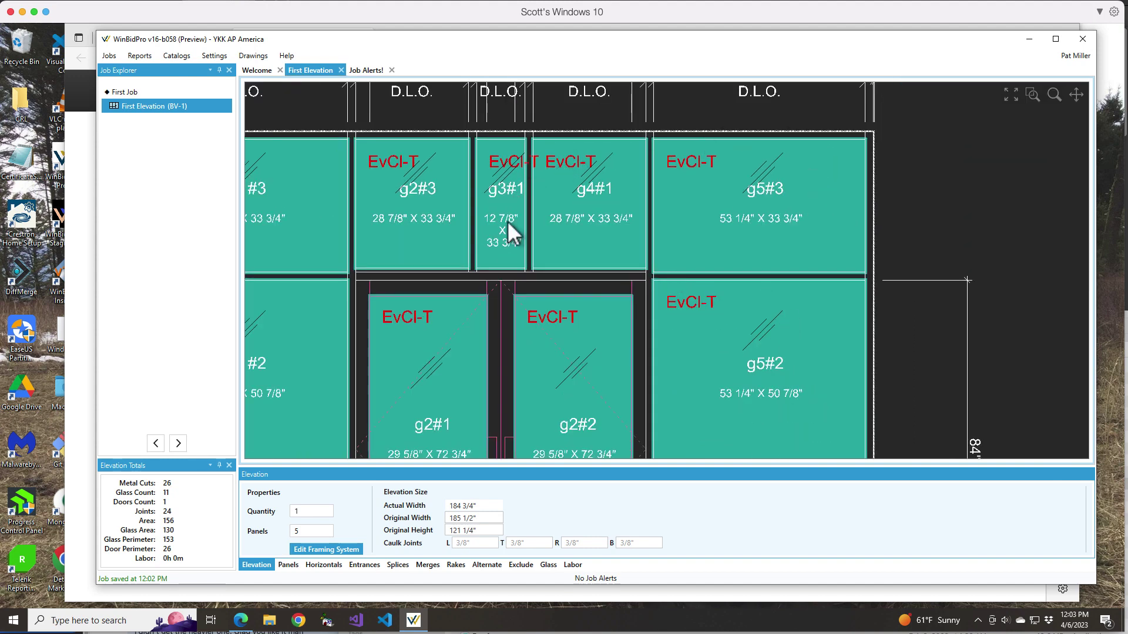
Step: Look through the Settings menu and dismiss it without choosing anything
left_click(210, 56)
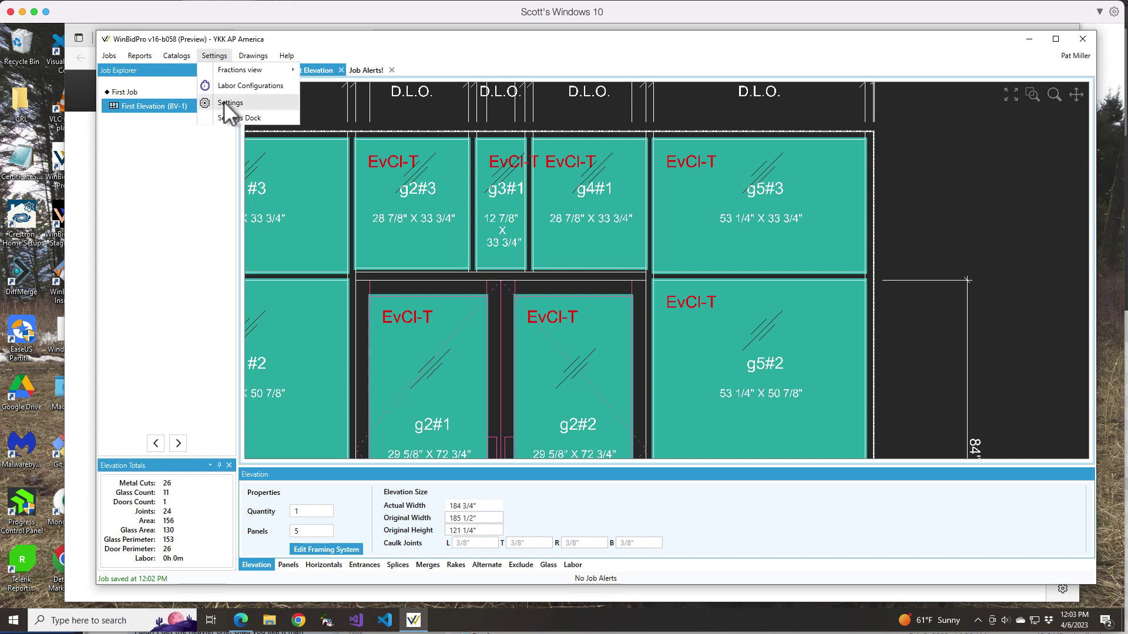
left_click(394, 45)
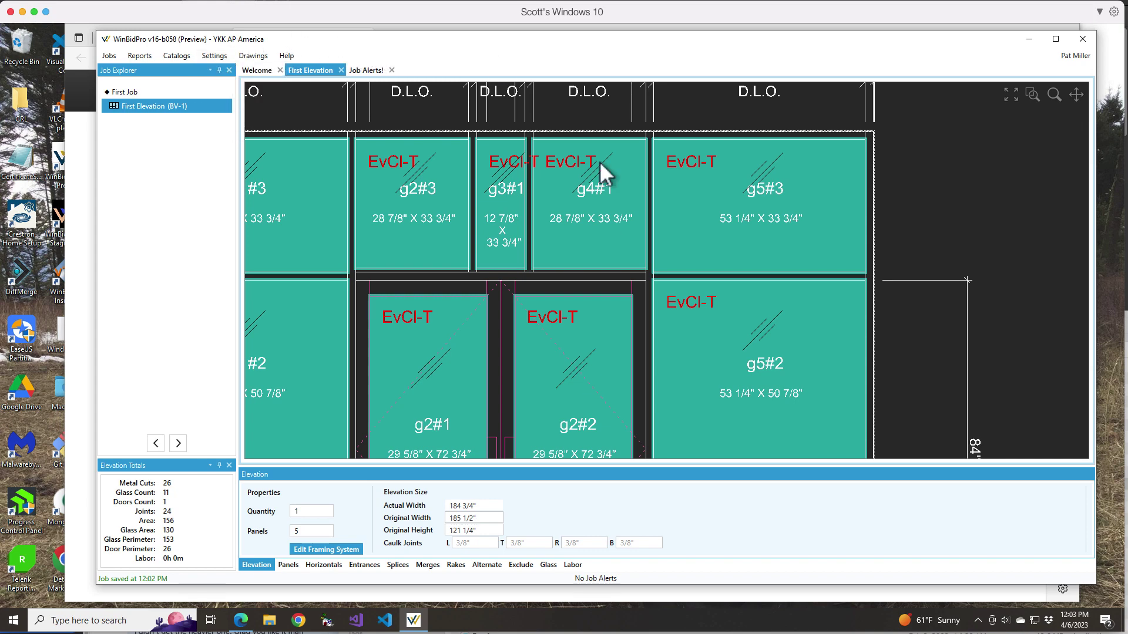
scroll(749, 298, "down", 2)
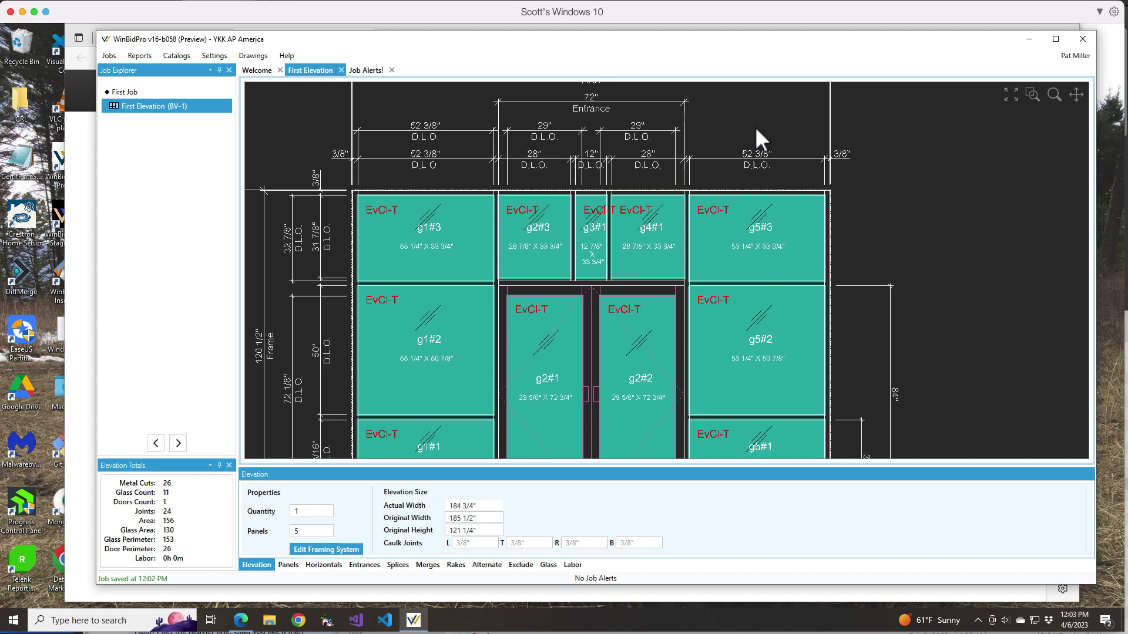
scroll(811, 359, "down", 1)
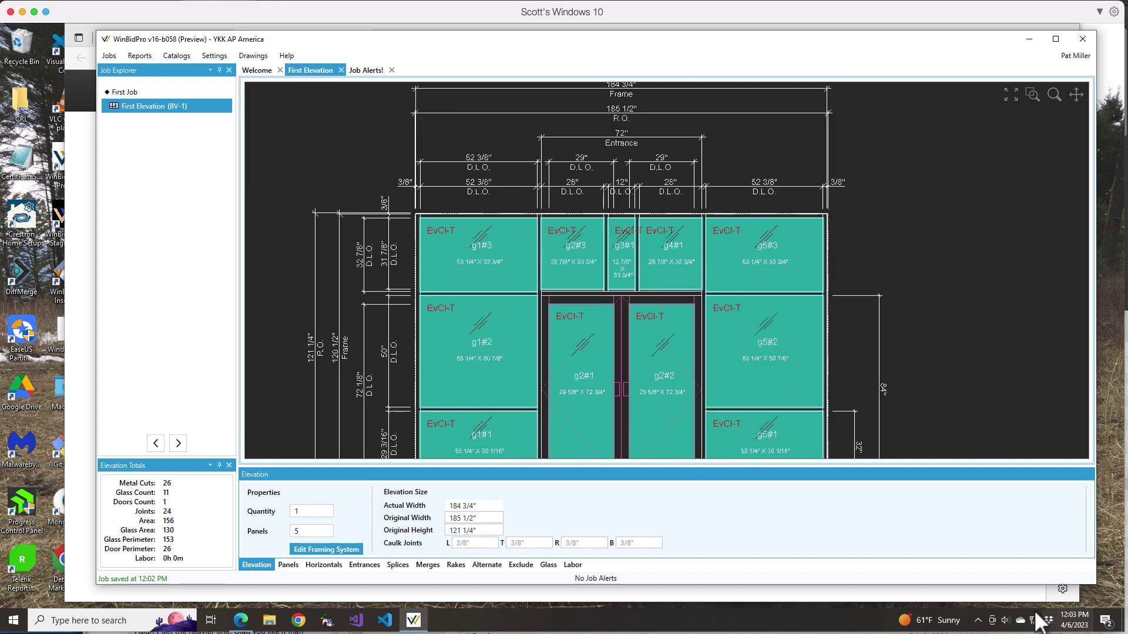
Step: Check the Evergreen / Clear tempered glass fill pattern choices, leaving it at Default
left_click(548, 565)
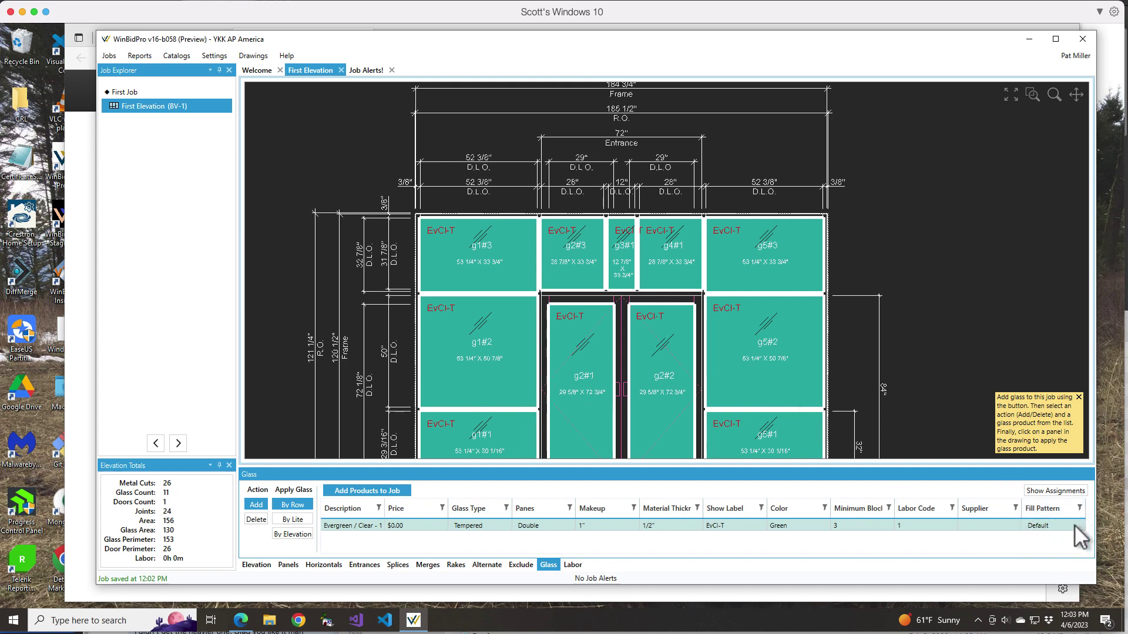
left_click(1074, 524)
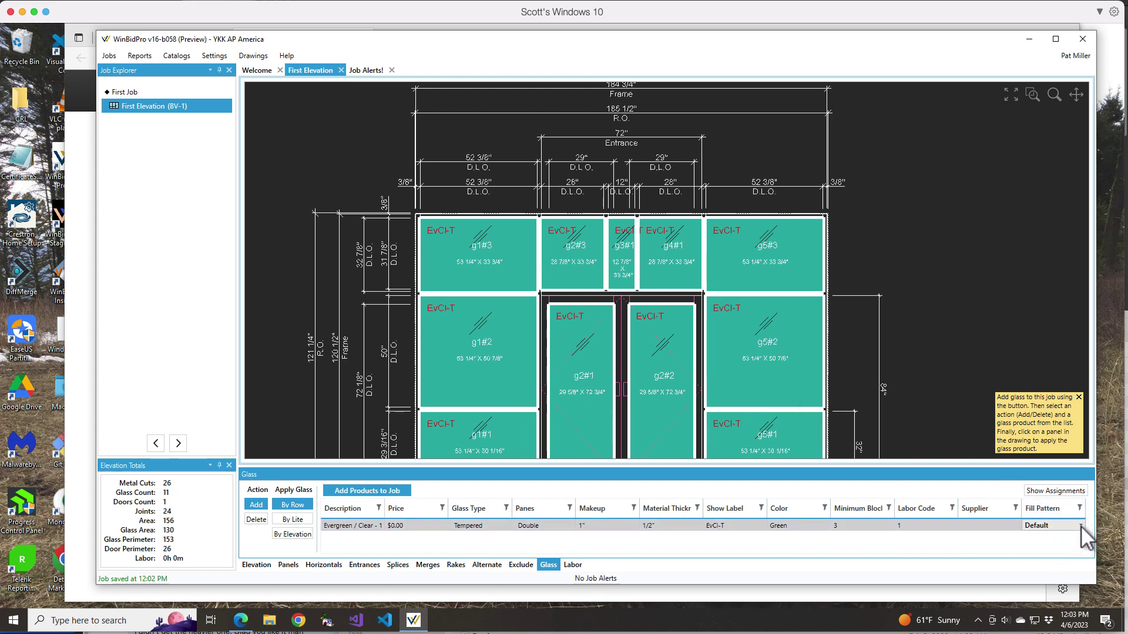
left_click(1081, 525)
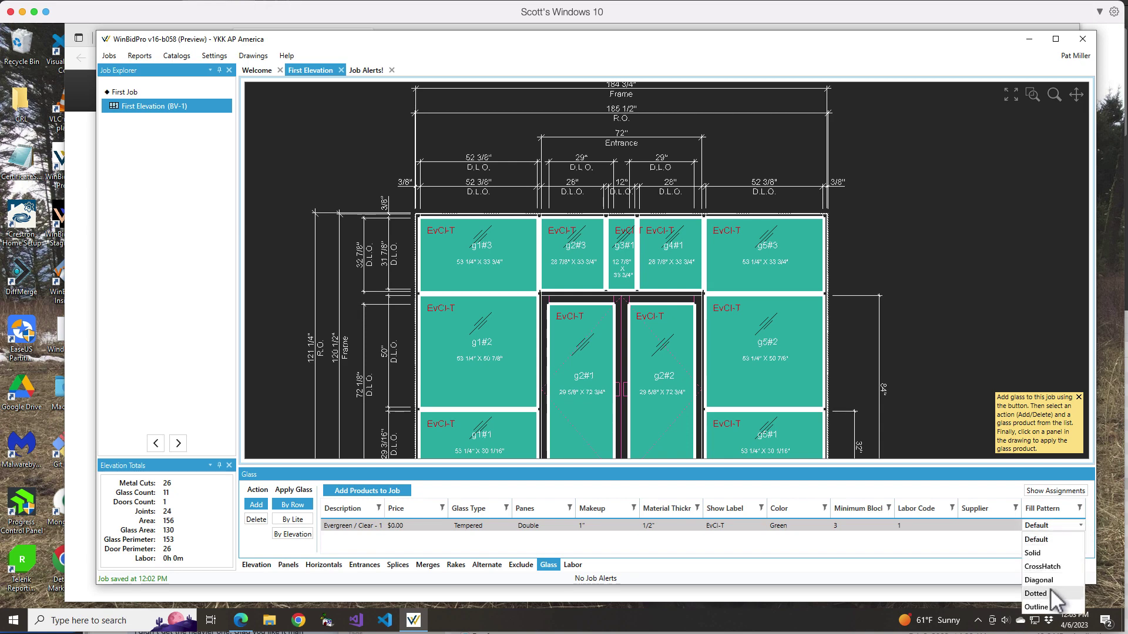
left_click(971, 545)
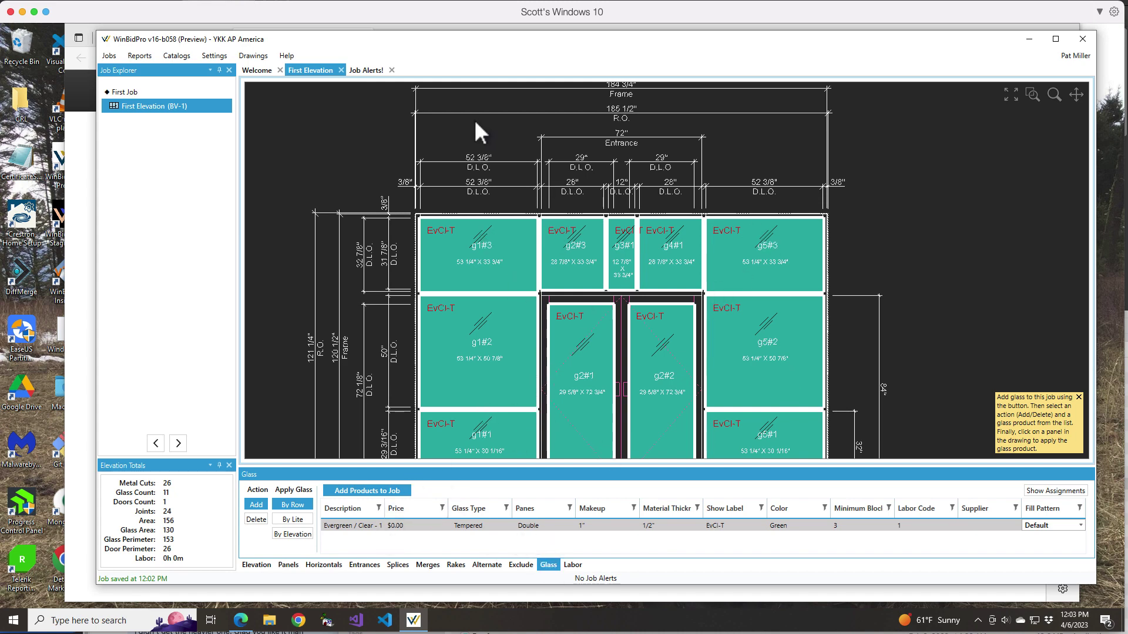
Step: Zoom to the whole elevation, save the job with Ctrl+S, and maximize the window
left_click(1012, 95)
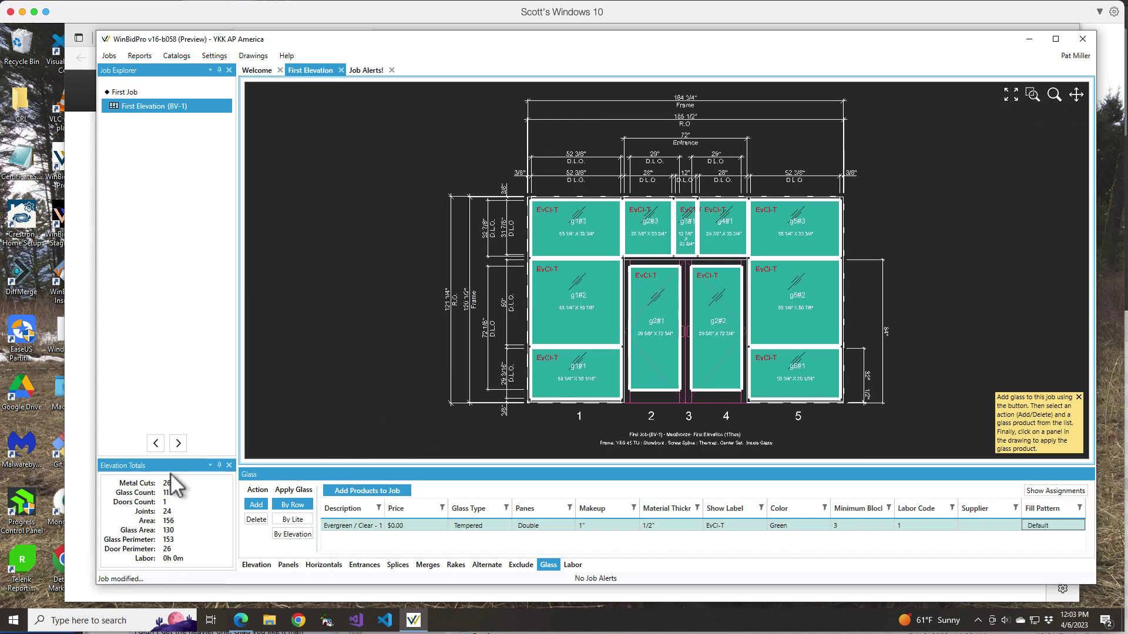
key("ctrl+s")
left_click(1055, 39)
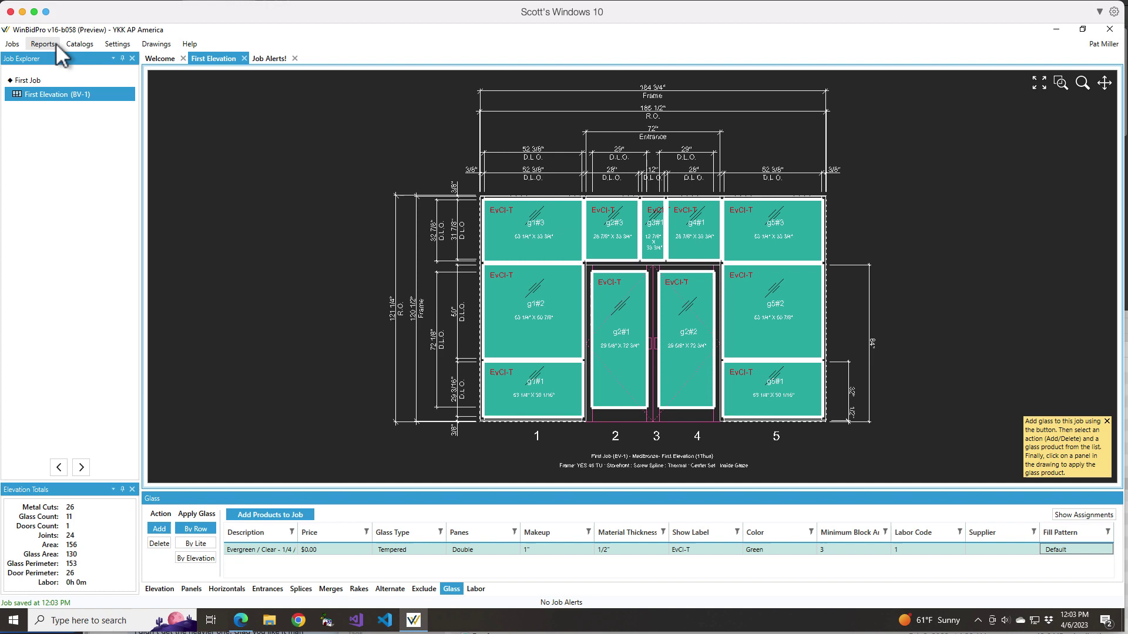
Step: Open the job's Shop Drawings, preview the details page, then close the preview
left_click(157, 47)
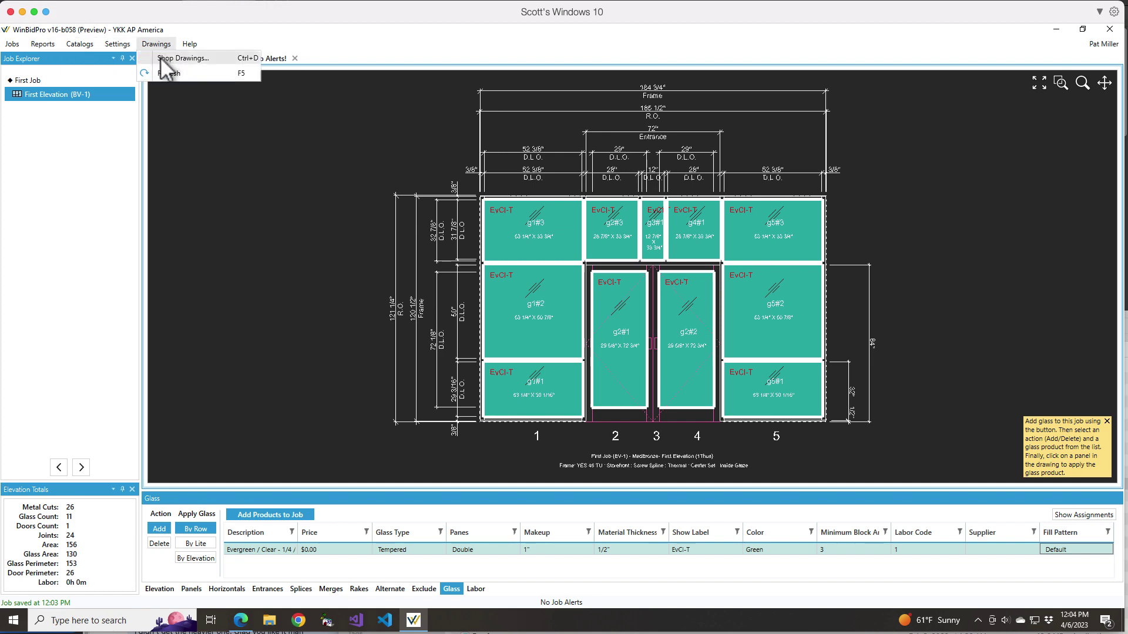
left_click(165, 58)
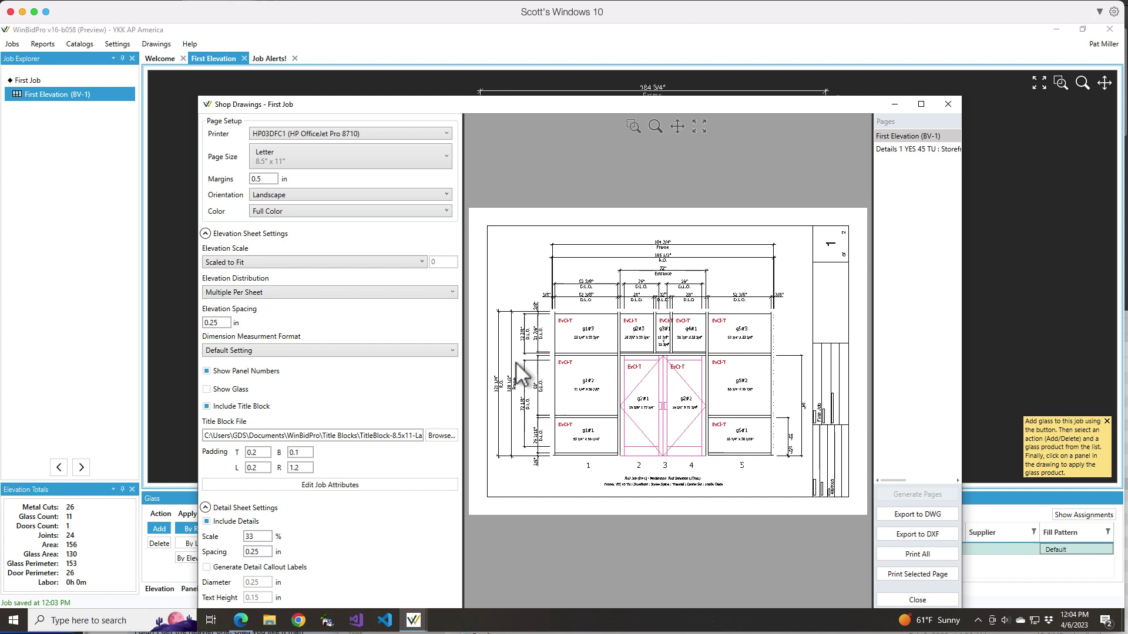
left_click(925, 150)
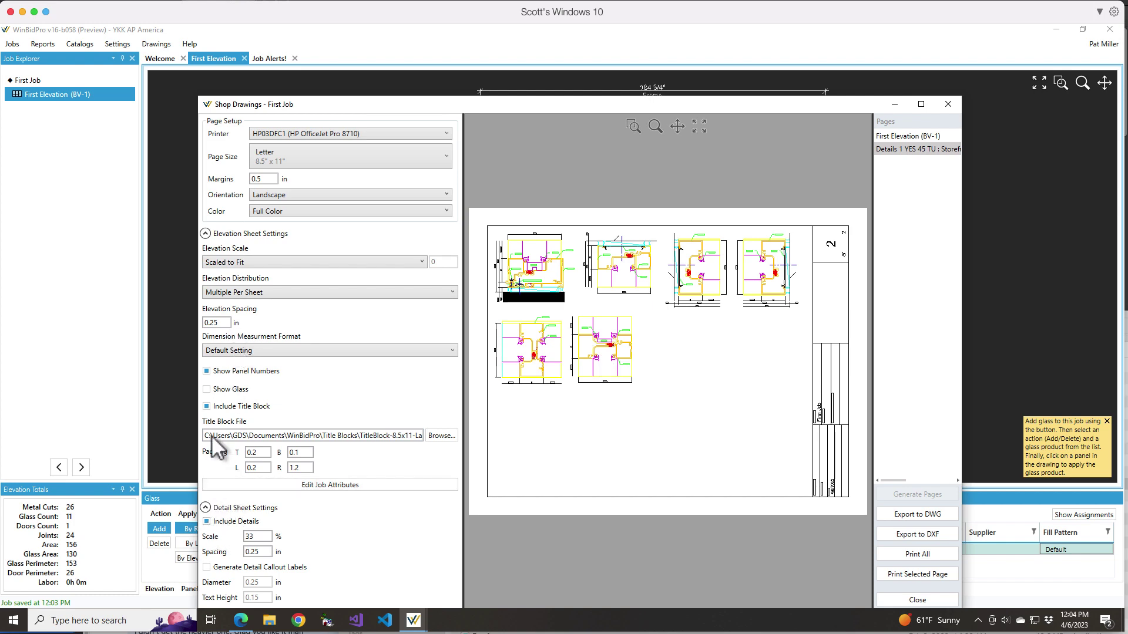
left_click(950, 104)
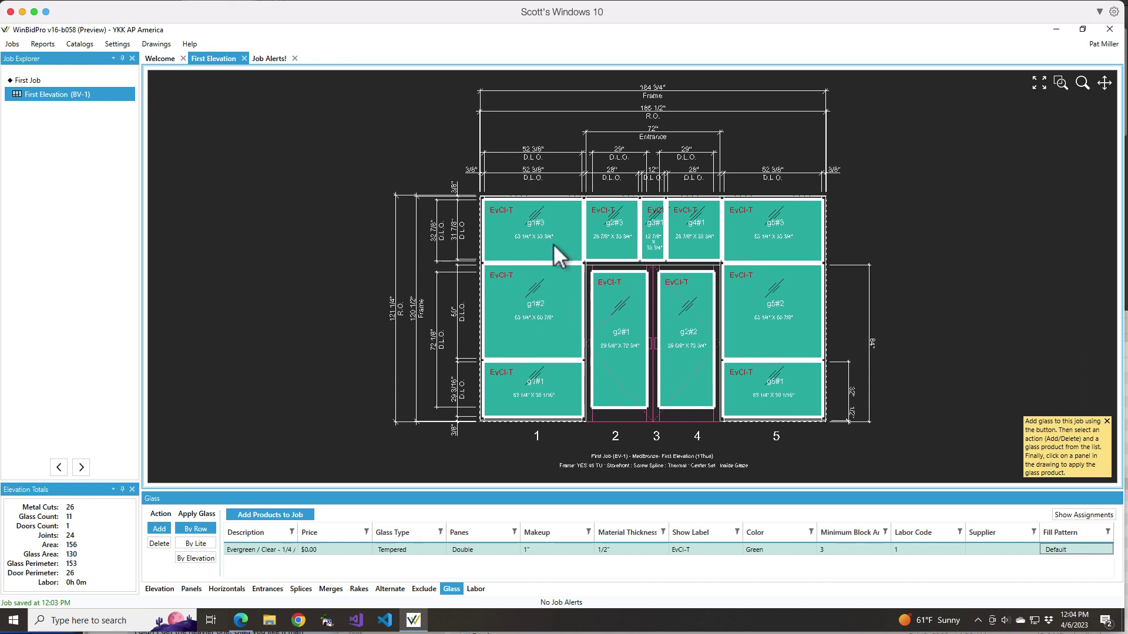
Step: Open the Reports menu from the menu bar to list the available reports
left_click(42, 45)
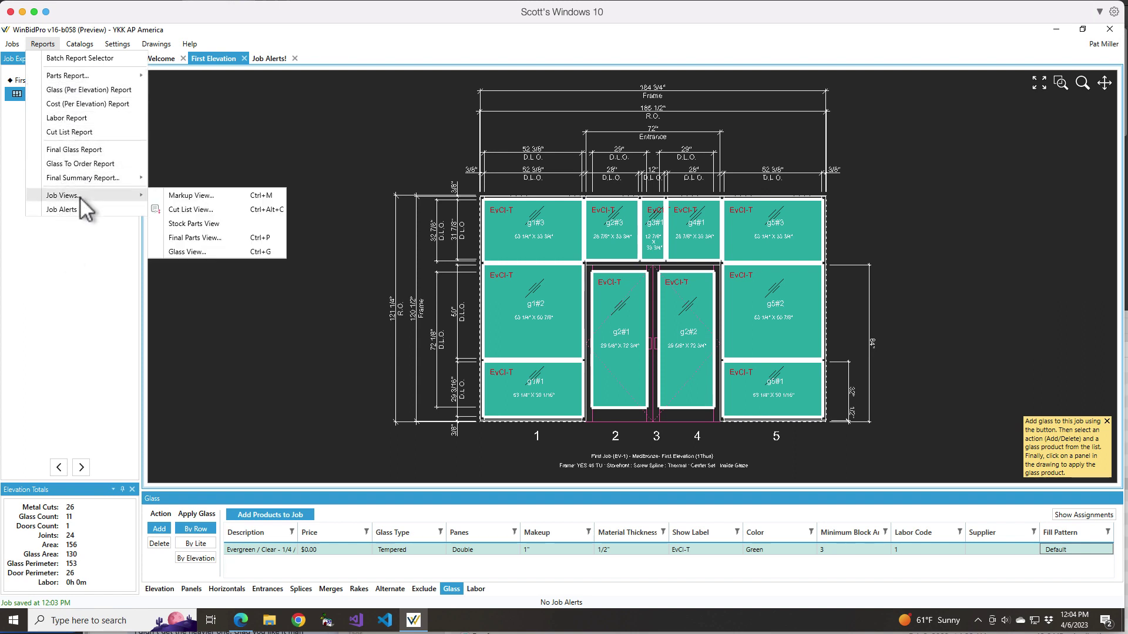
left_click(42, 44)
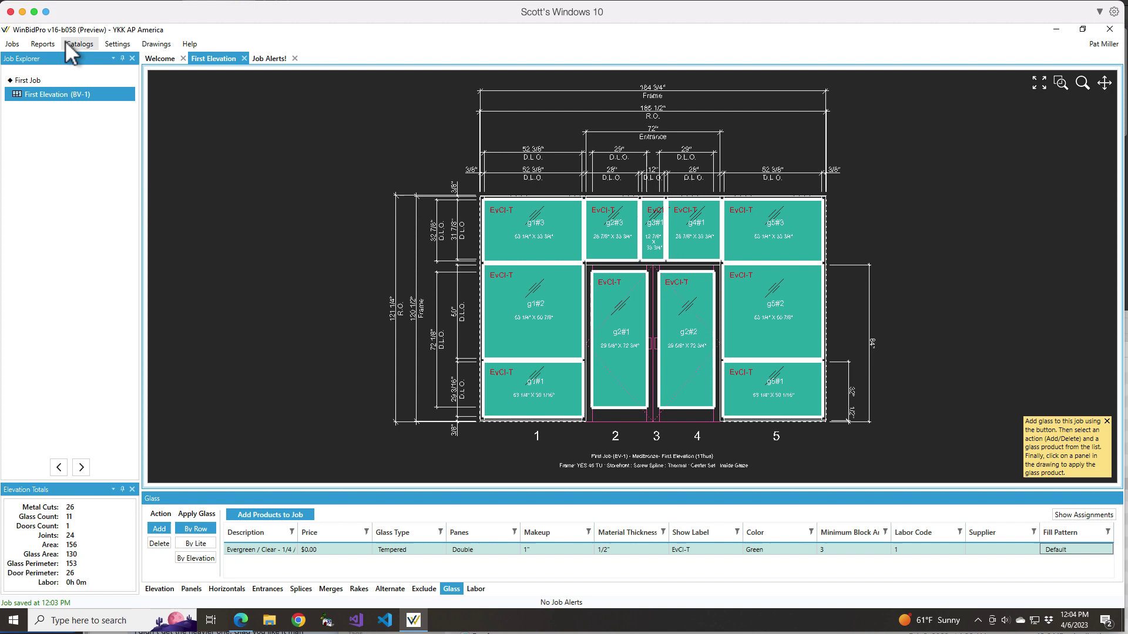
left_click(43, 44)
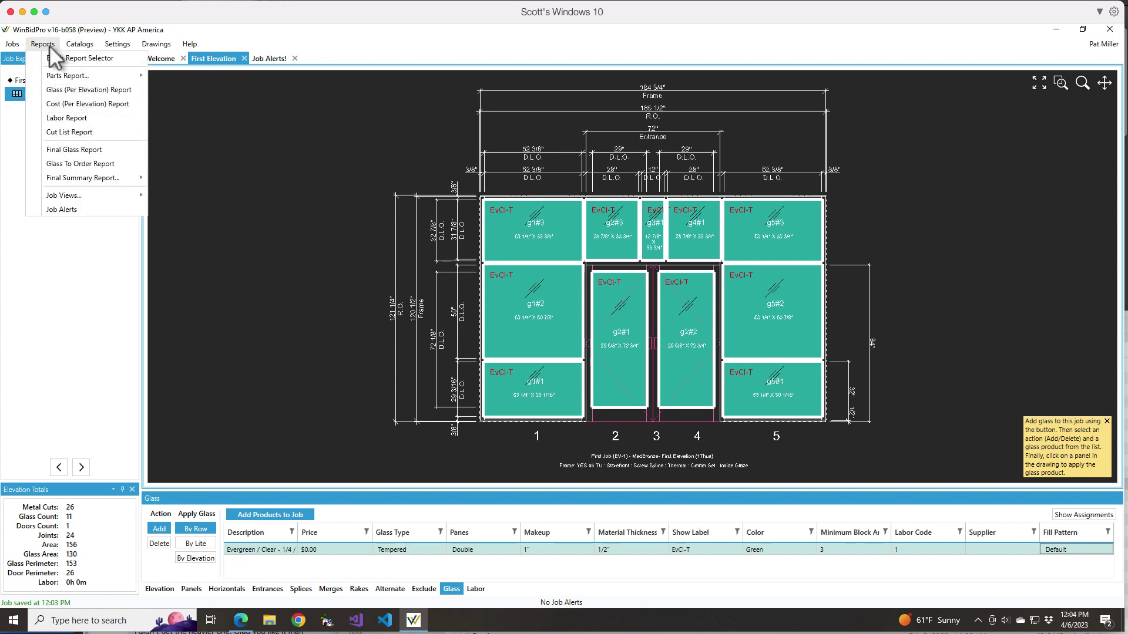
left_click(47, 44)
left_click(50, 45)
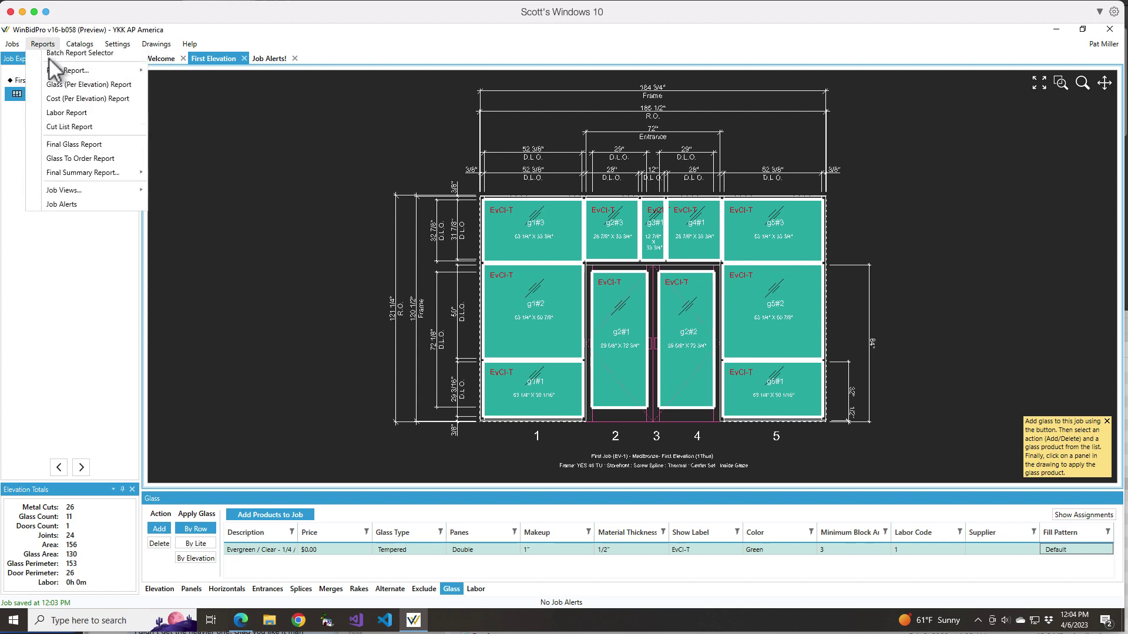
Step: In the Batch Report Selector, mark Glass and Parts for printing and run them
left_click(55, 61)
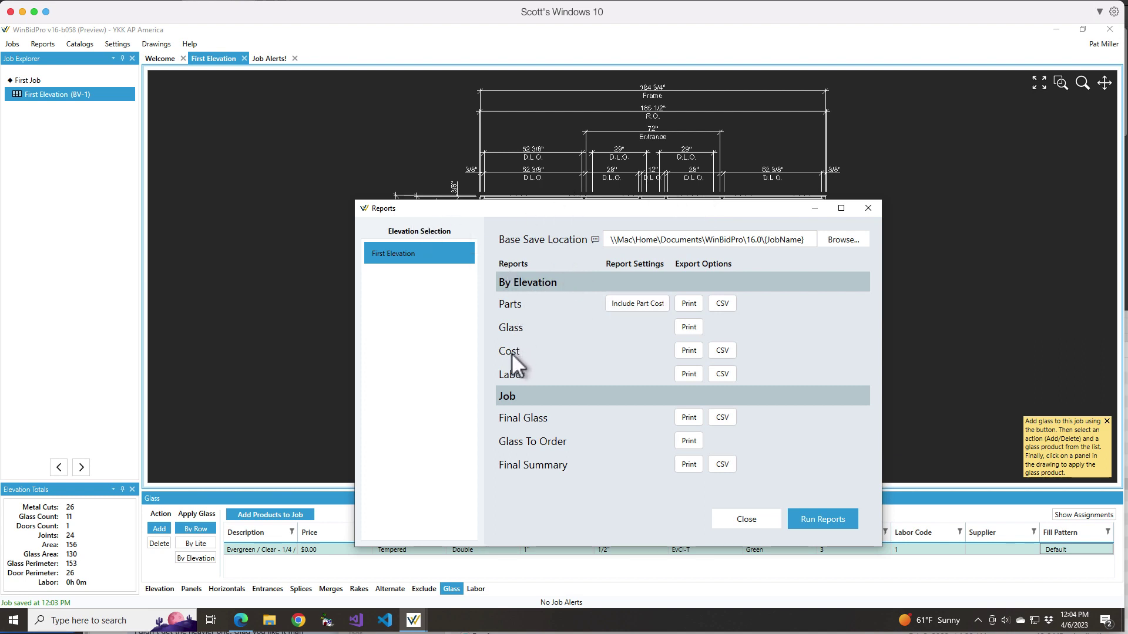
left_click(690, 328)
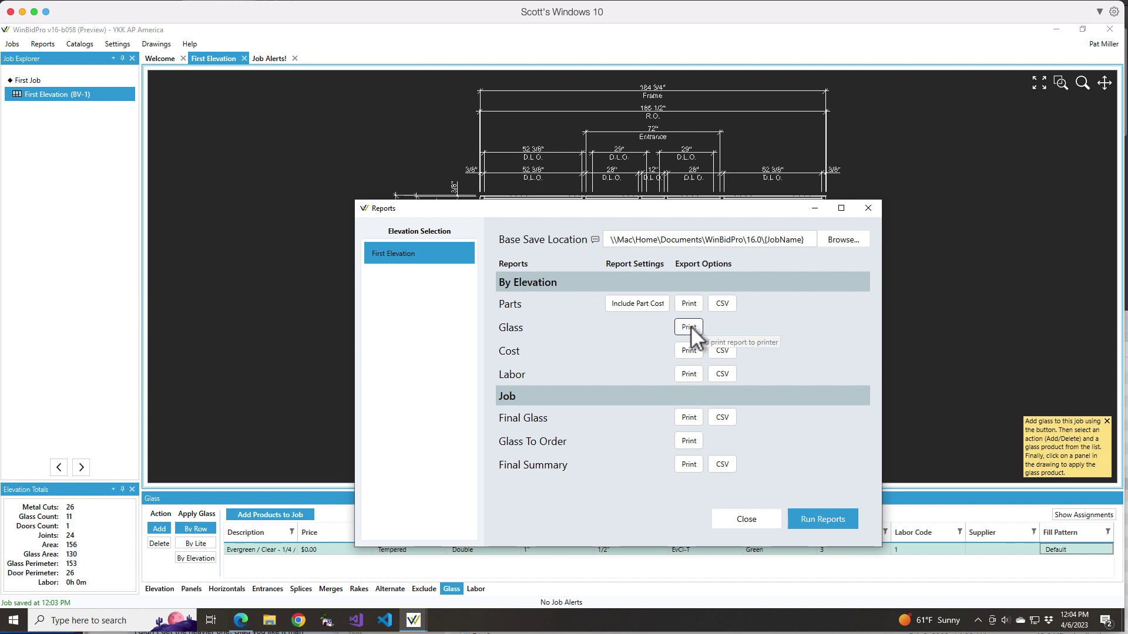
left_click(687, 305)
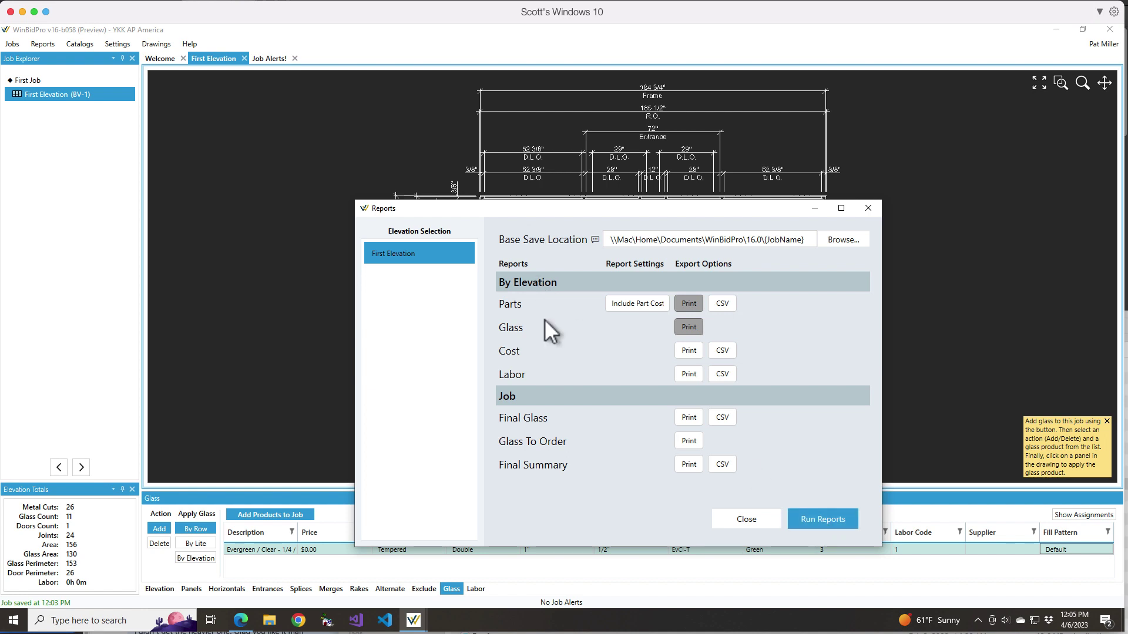
left_click(819, 521)
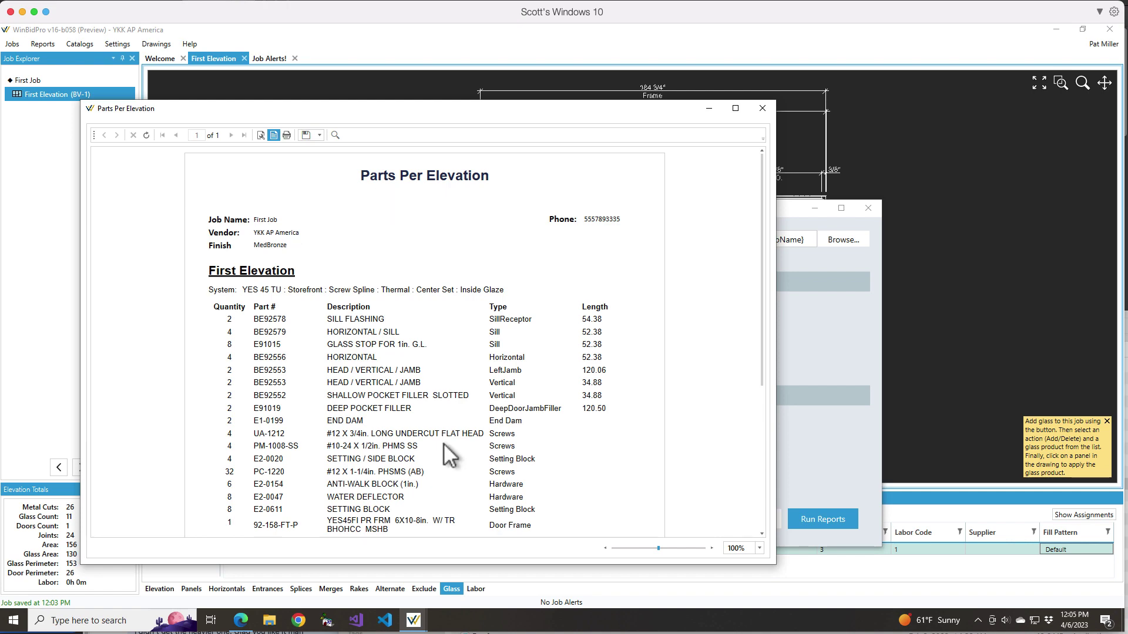
Step: Close the Parts and Glass Per Elevation report previews and the batch reports window
left_click(762, 108)
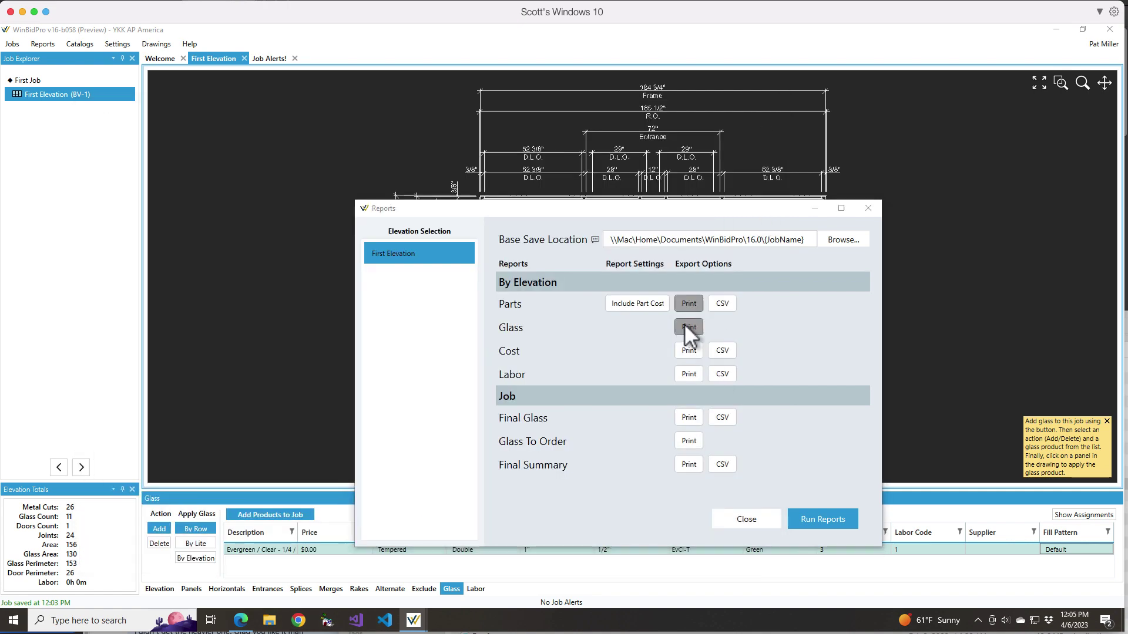
left_click(685, 327)
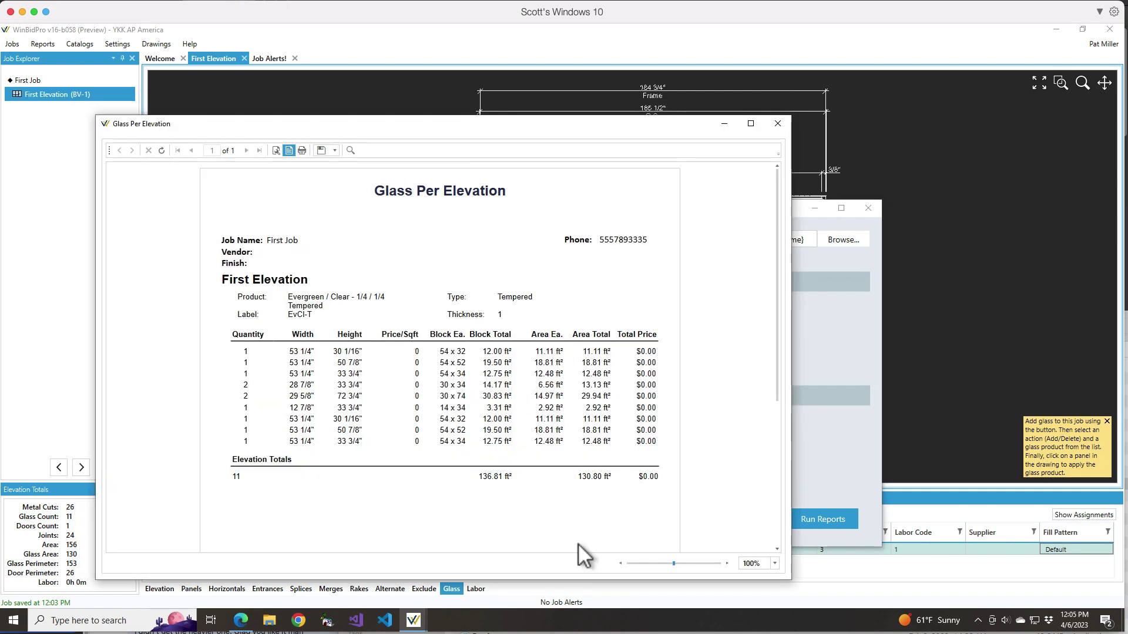
left_click(778, 122)
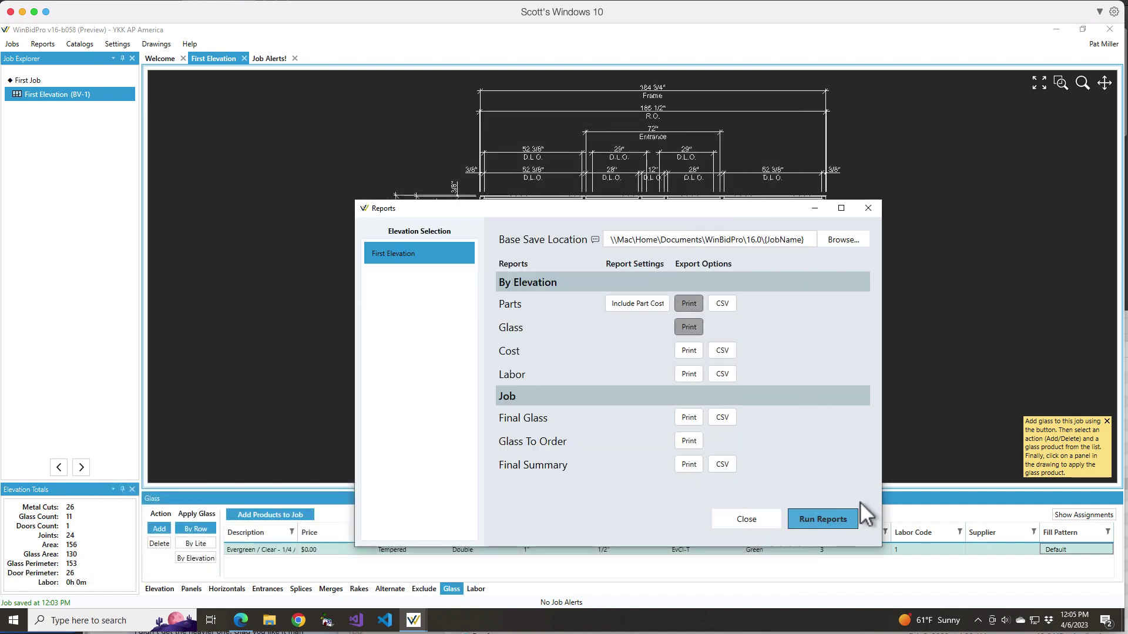
left_click(746, 519)
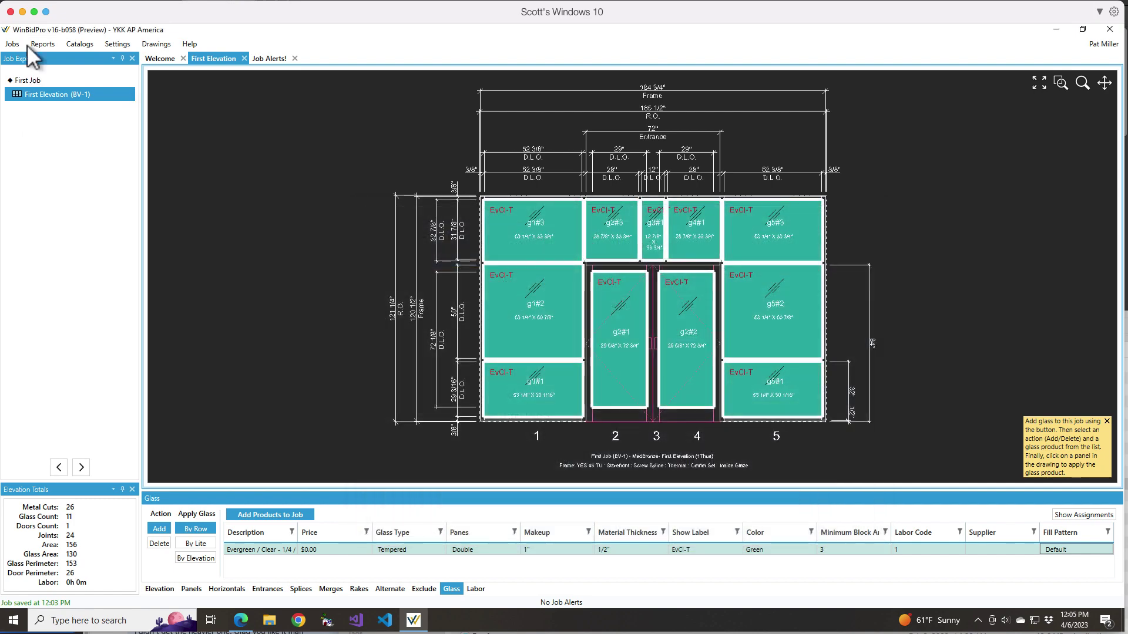
left_click(53, 46)
mouse_move(75, 197)
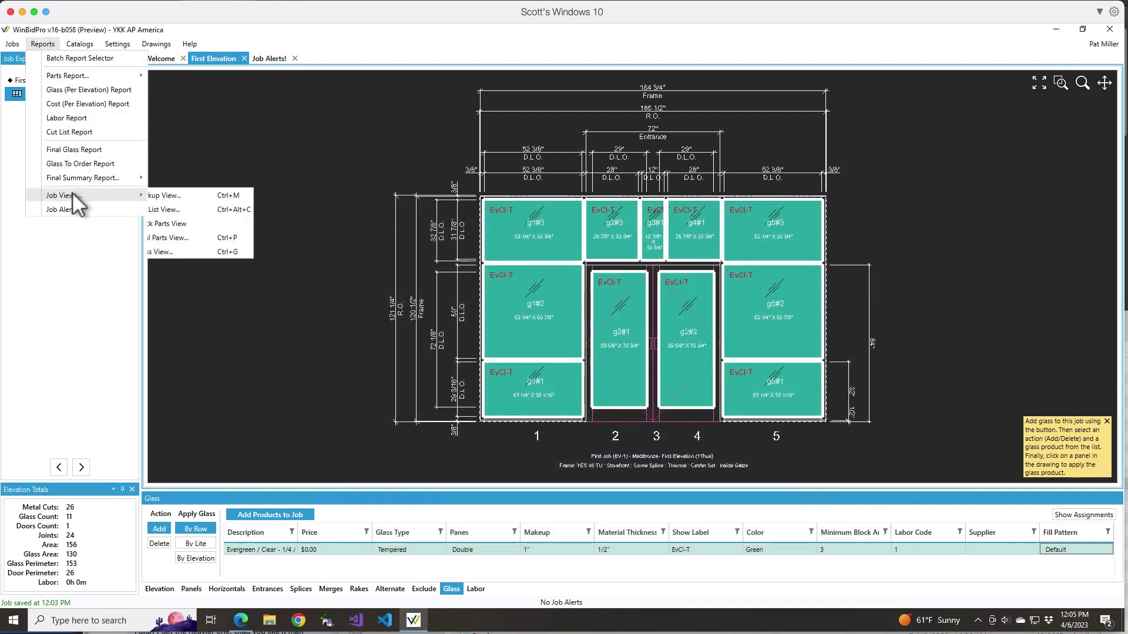
left_click(200, 196)
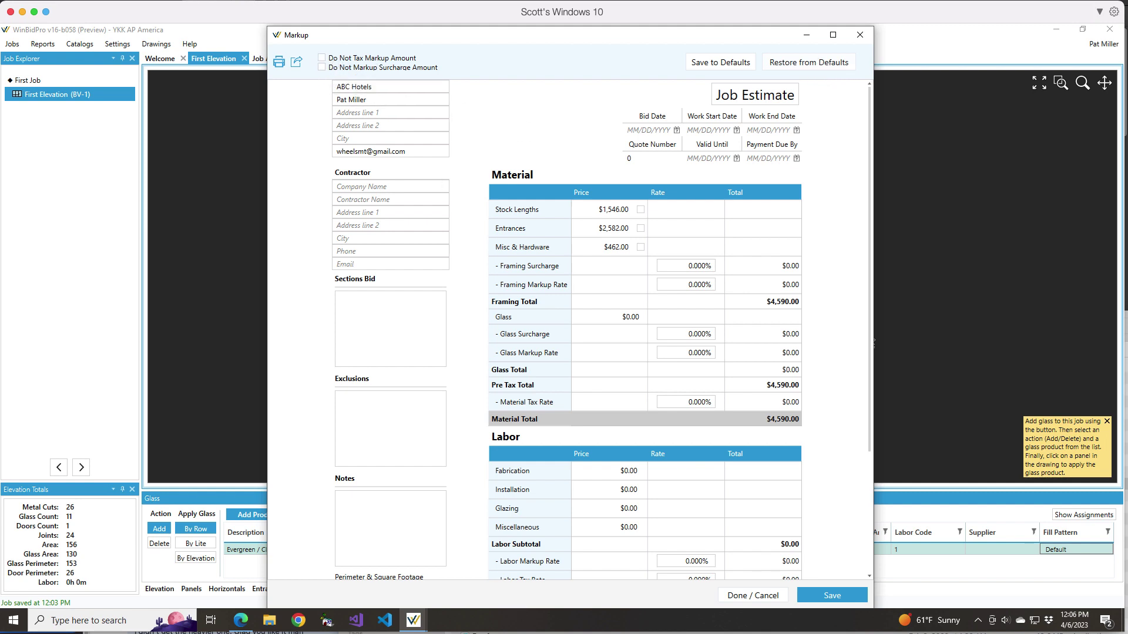
left_click(860, 35)
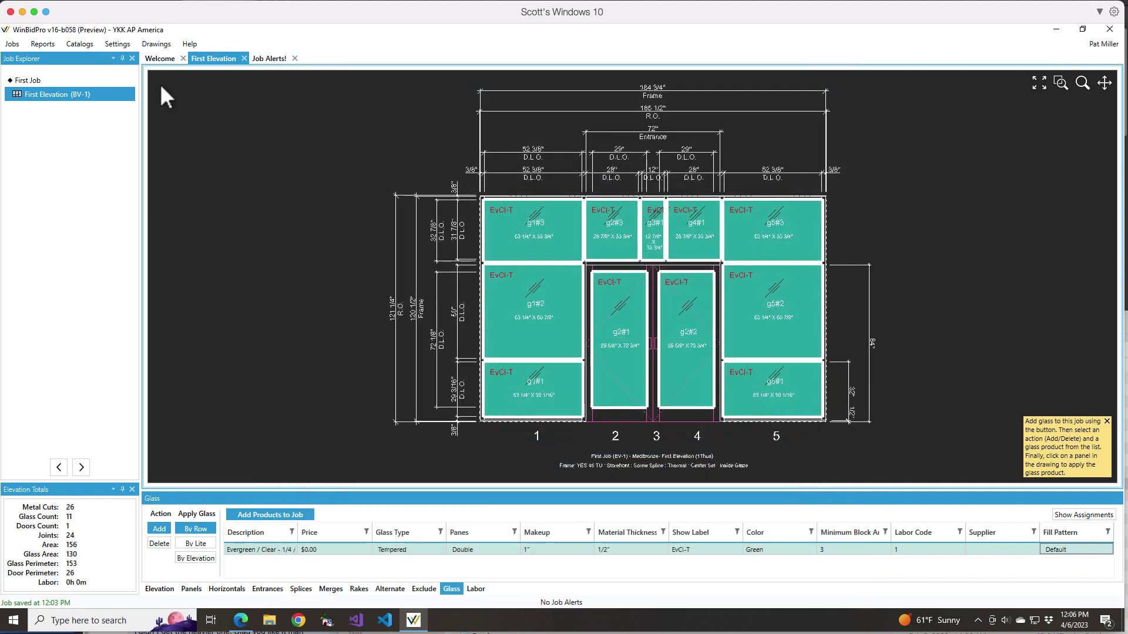
Step: Show the Labor tab (0h 0m, no labor configuration) and browse the Settings and Jobs menus
left_click(472, 590)
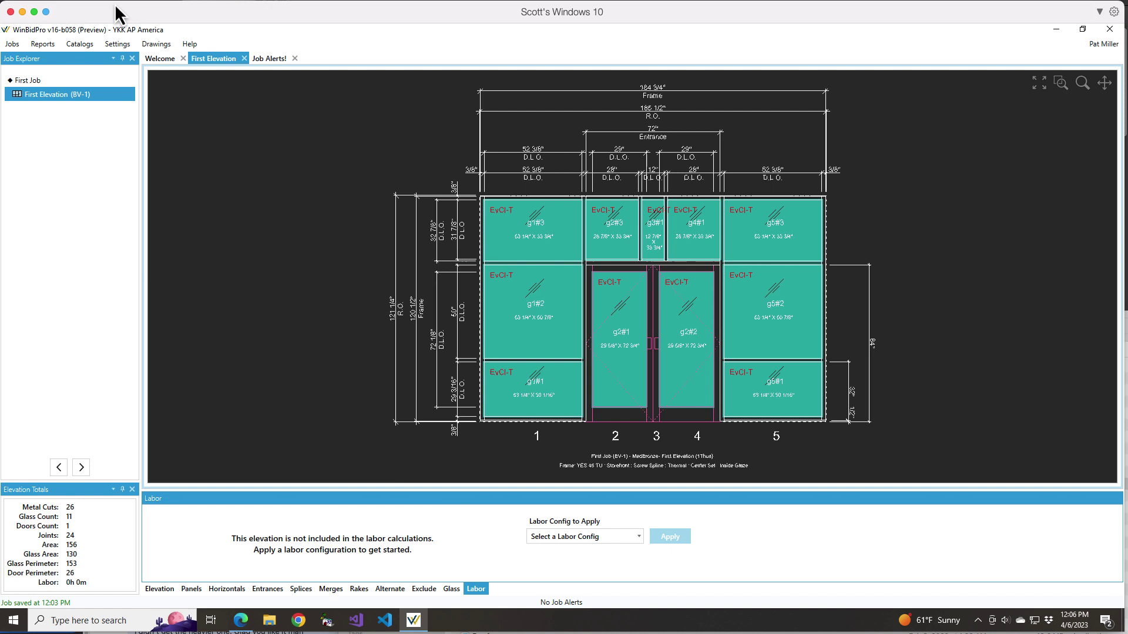
left_click(117, 44)
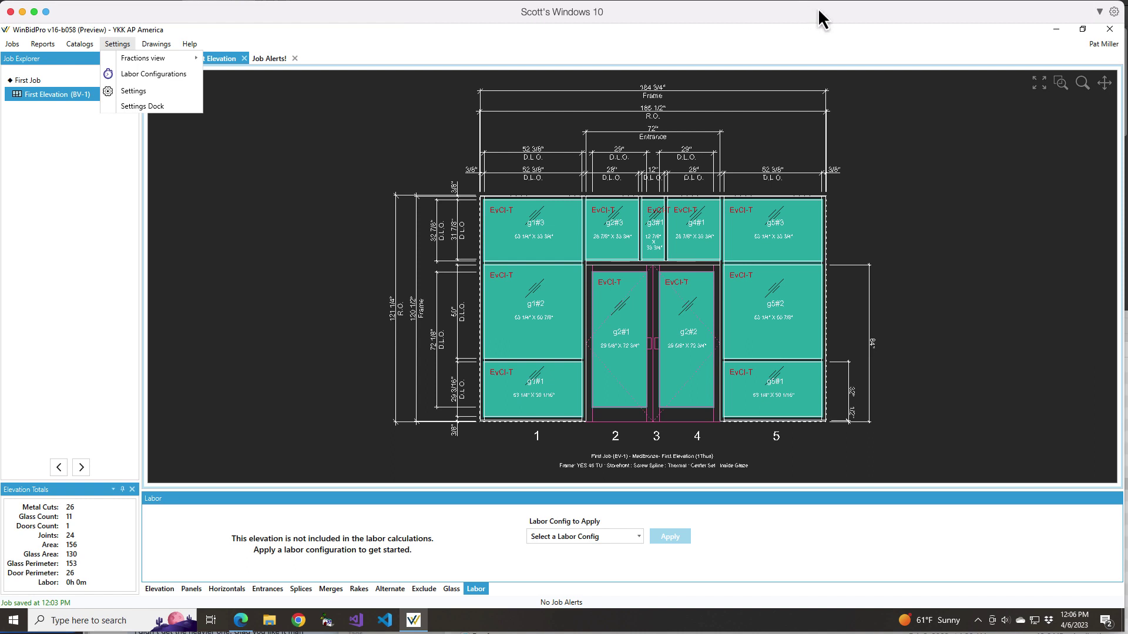
left_click(22, 112)
left_click(11, 43)
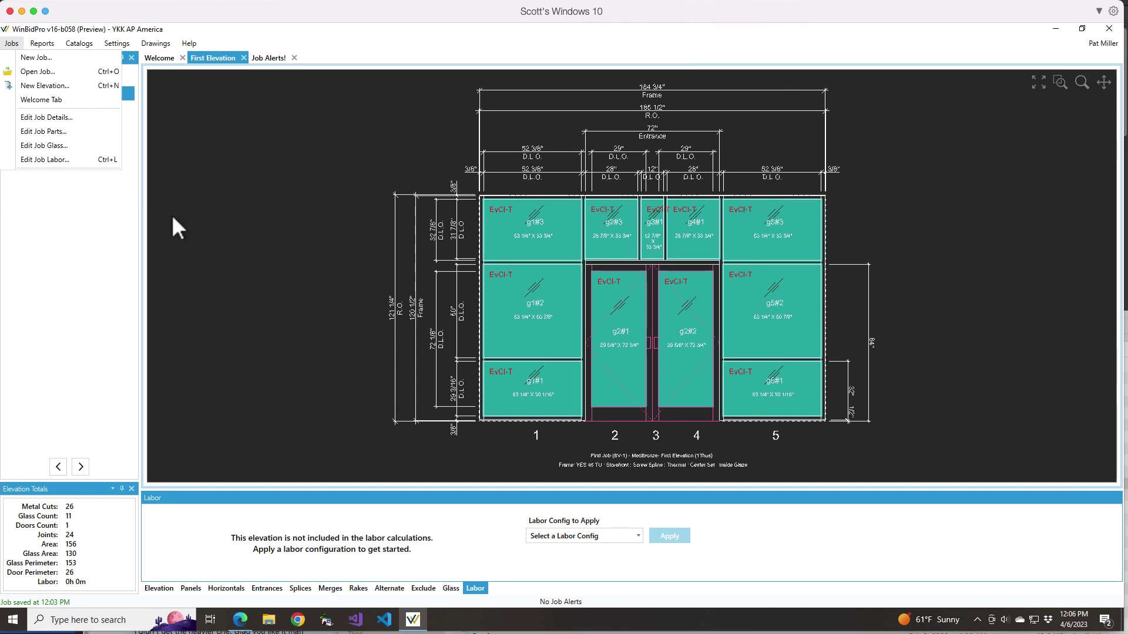
mouse_move(74, 43)
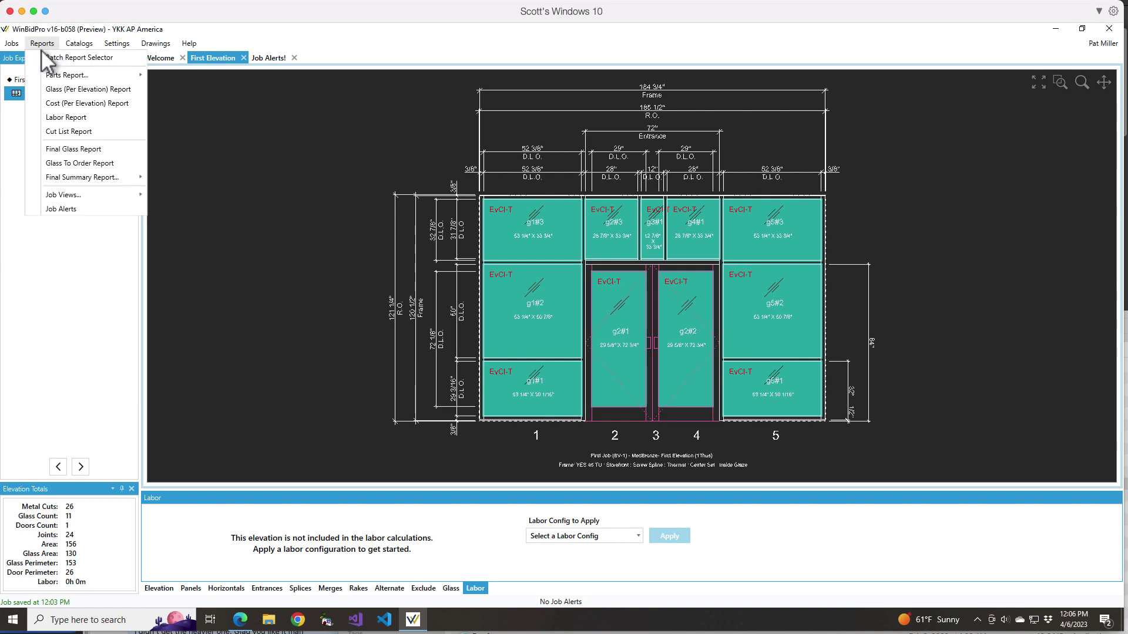
left_click(56, 131)
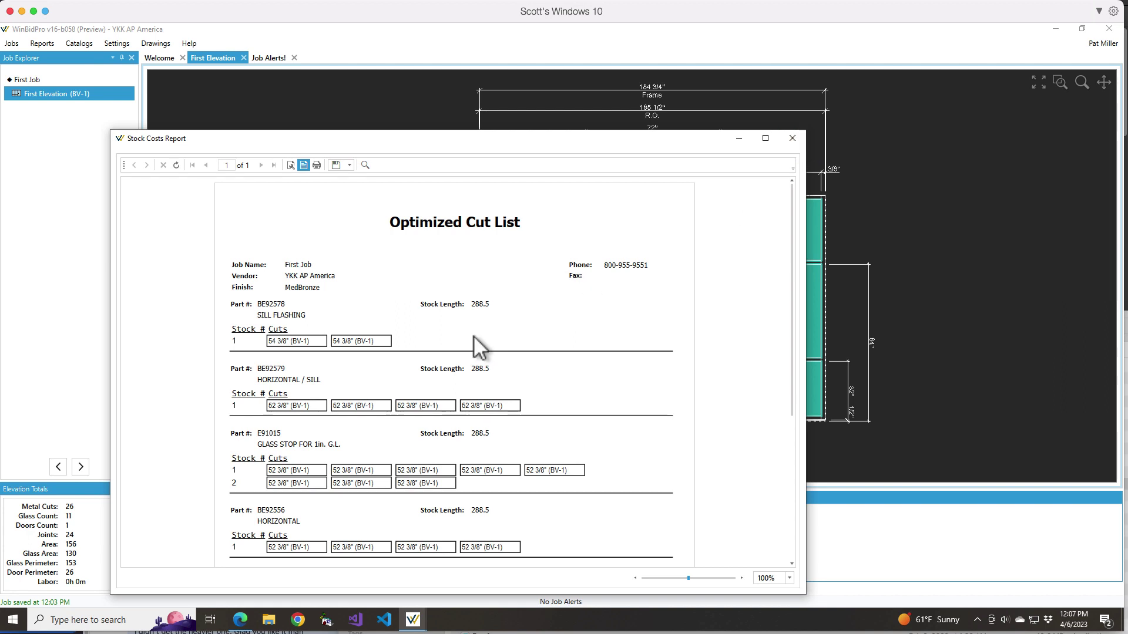
left_click(792, 139)
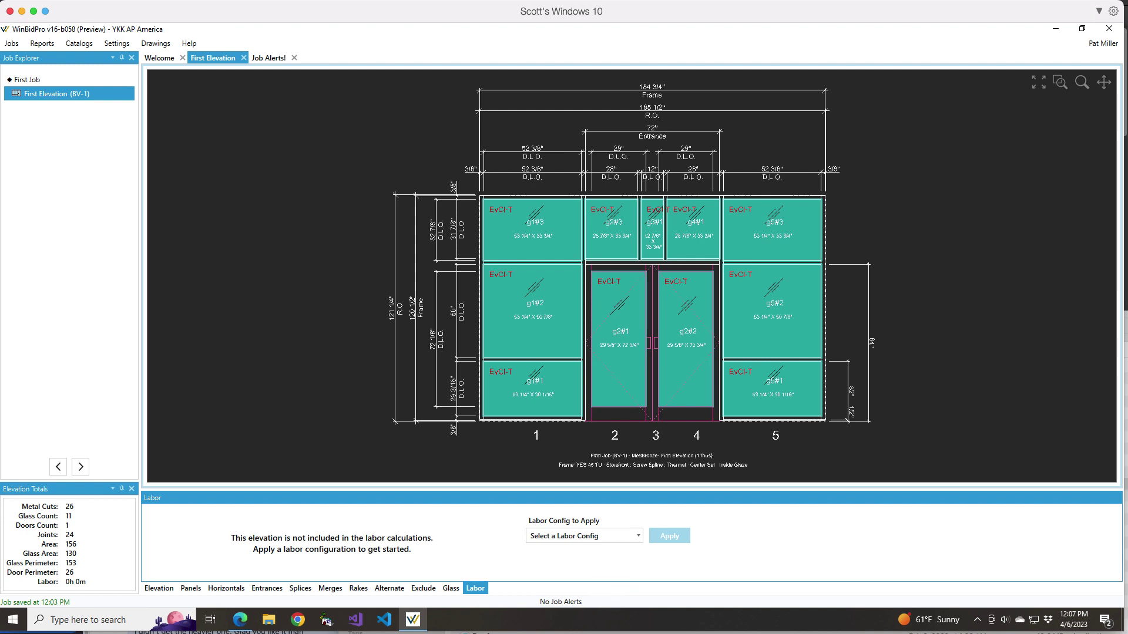
right_click(440, 632)
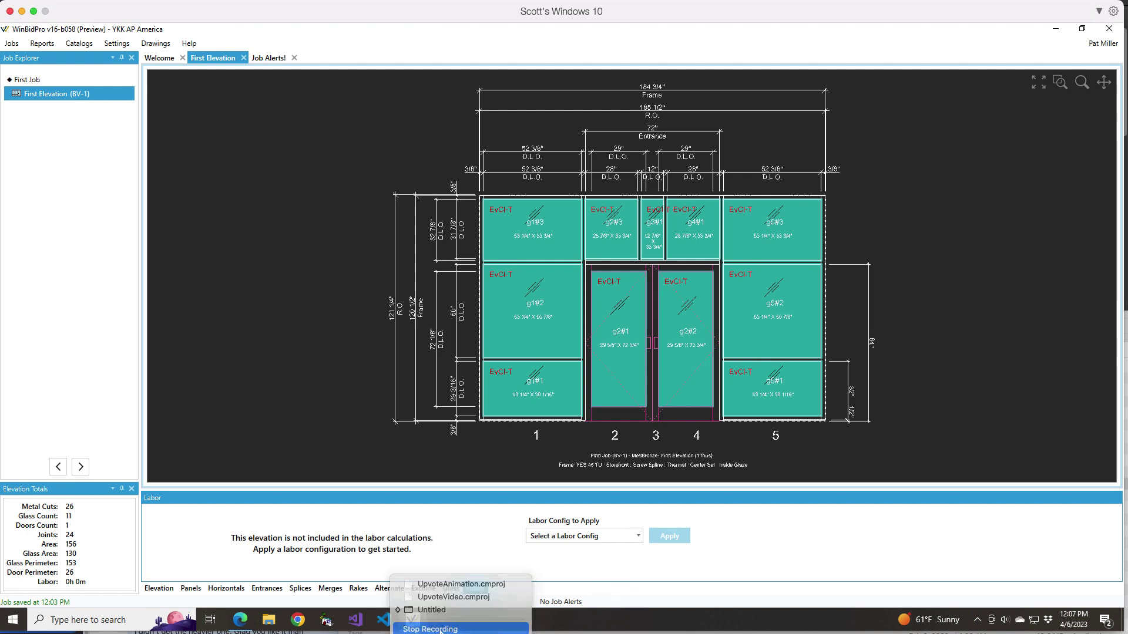